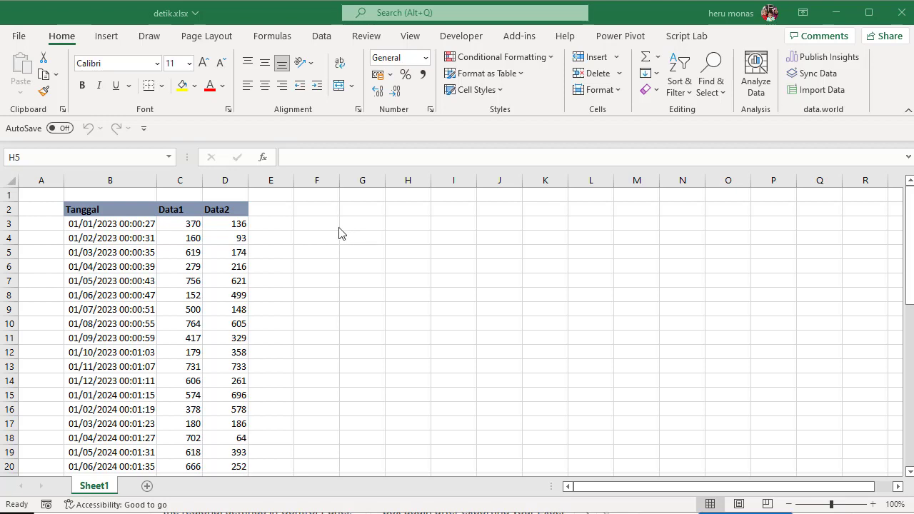
# Change B3's time to 00:01:27 and B4's time to 00:03:31.
pyautogui.click(338, 226)
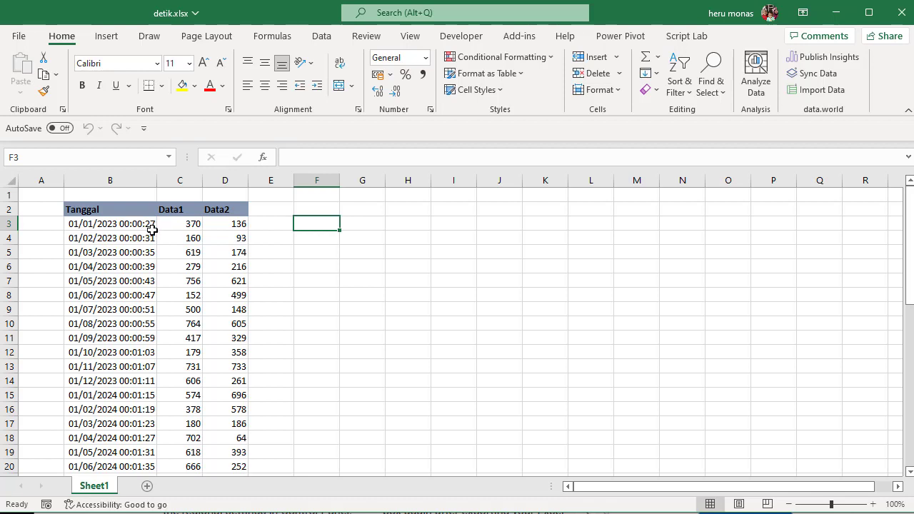
pyautogui.click(137, 224)
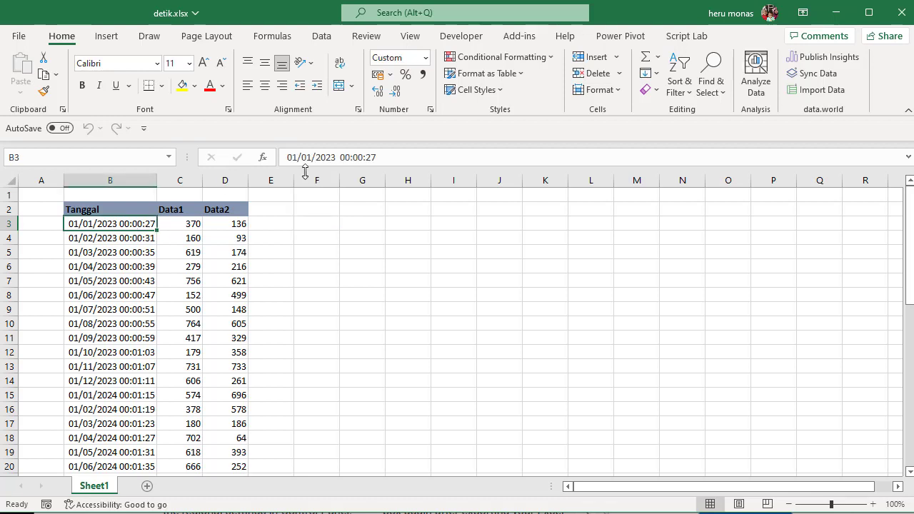
pyautogui.click(361, 158)
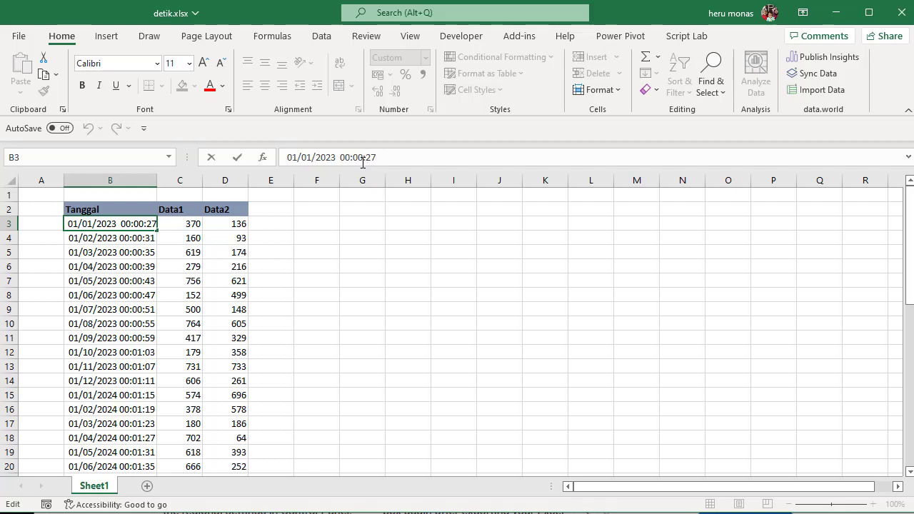
pyautogui.press('BackSpace')
pyautogui.write('1')
pyautogui.press('Return')
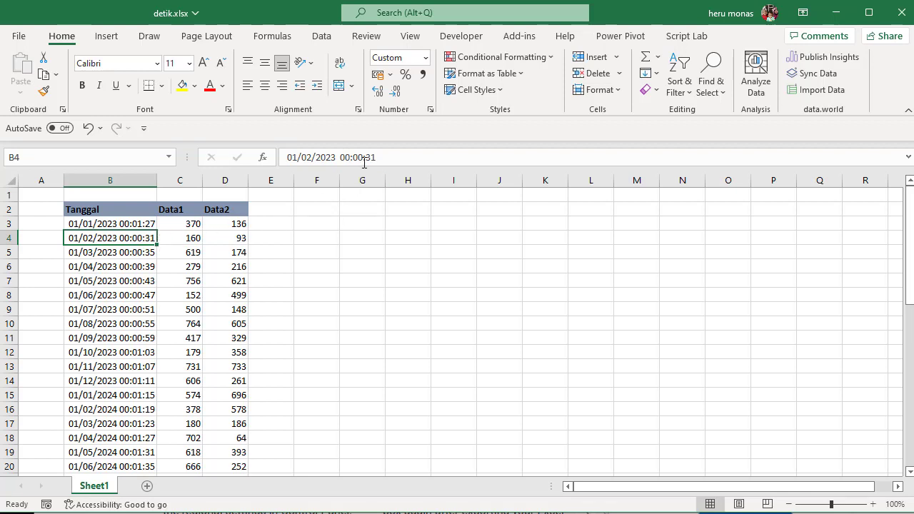
pyautogui.click(361, 158)
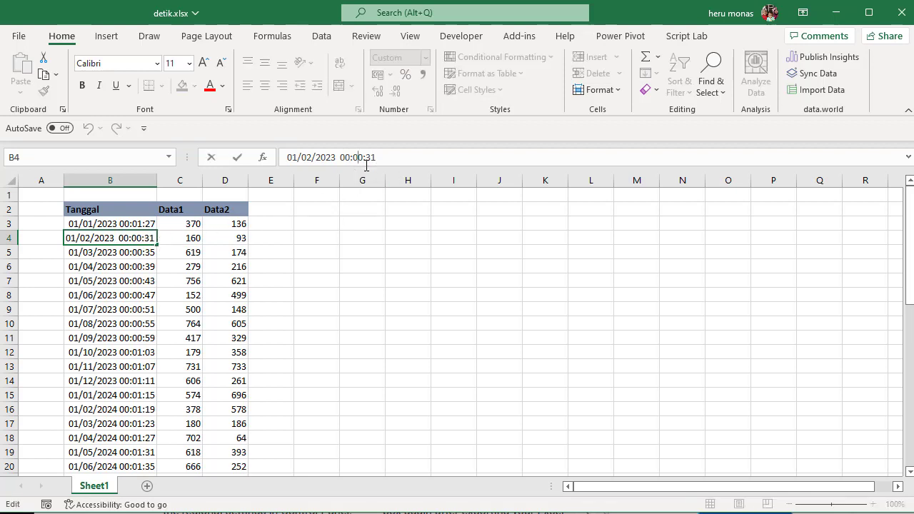
pyautogui.write('3')
pyautogui.press('Return')
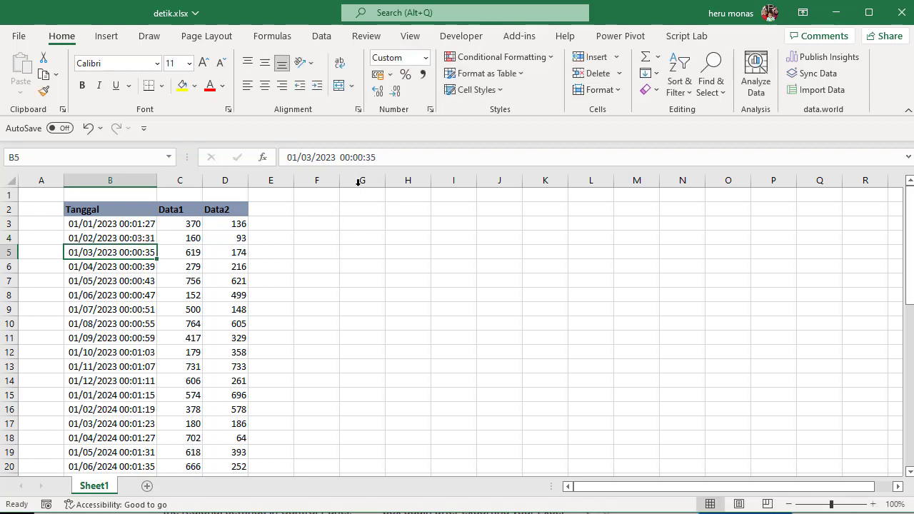
# Auto-fill the B3:B4 timestamp series down column B.
pyautogui.moveTo(139, 224); pyautogui.dragTo(136, 238)
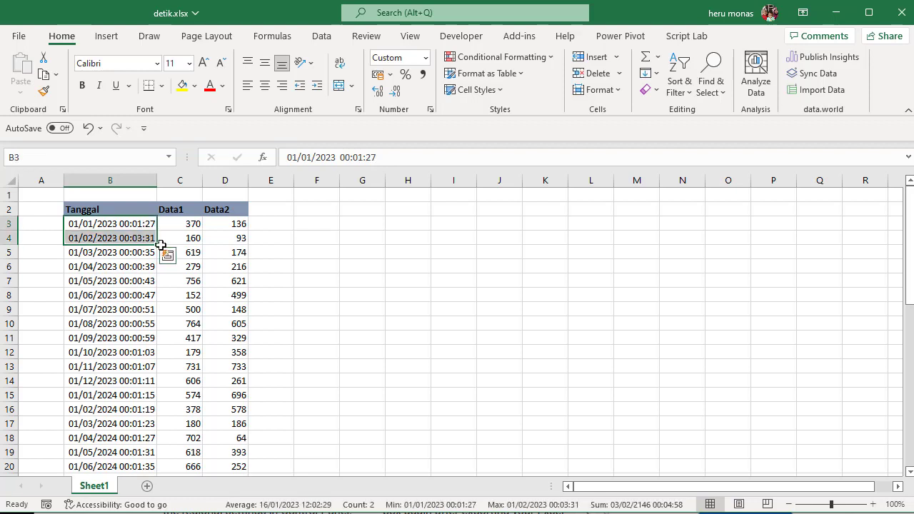
pyautogui.doubleClick(158, 245)
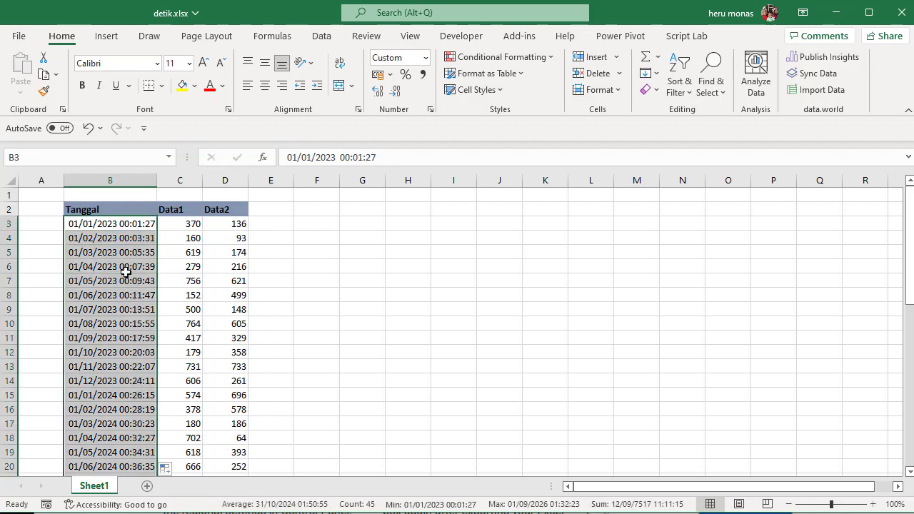
pyautogui.click(137, 307)
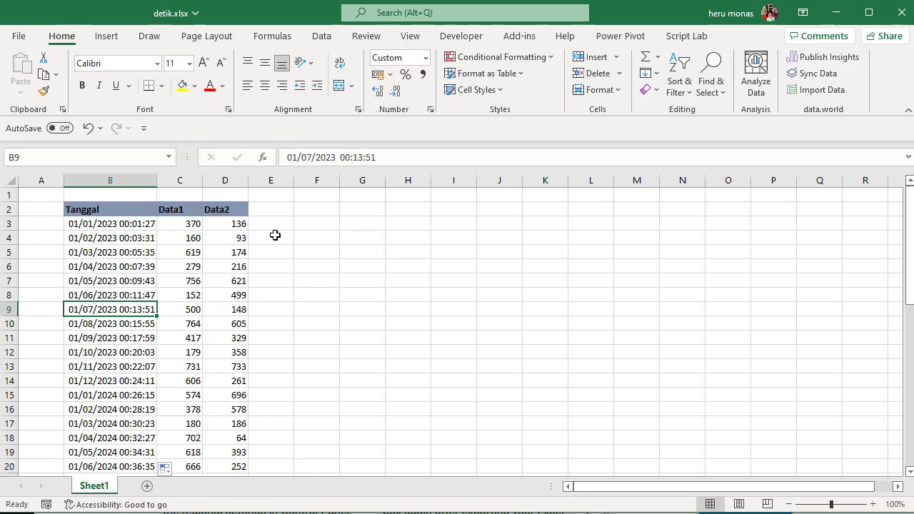
pyautogui.click(143, 224)
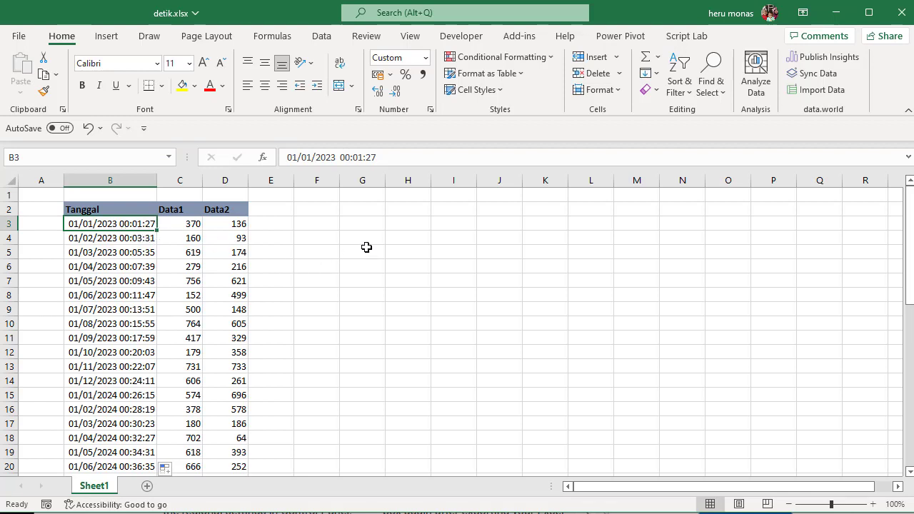
# Copy the B3 timestamp into G3 and autofit column G's width.
pyautogui.click(361, 224)
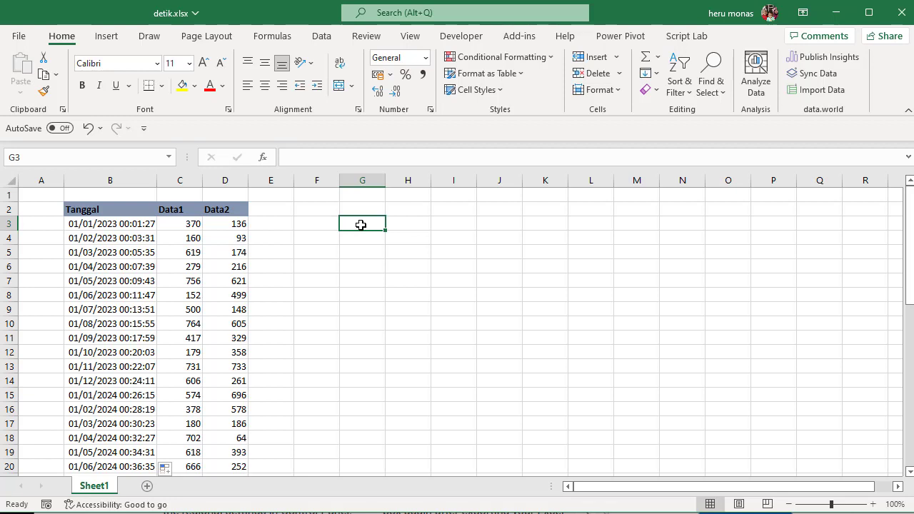
pyautogui.click(89, 224)
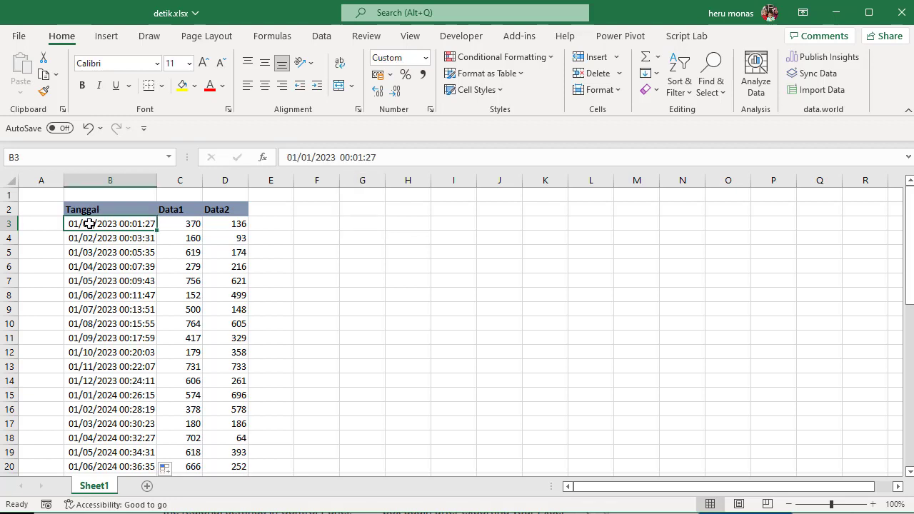
pyautogui.hotkey('ctrl', 'c')
pyautogui.click(373, 222)
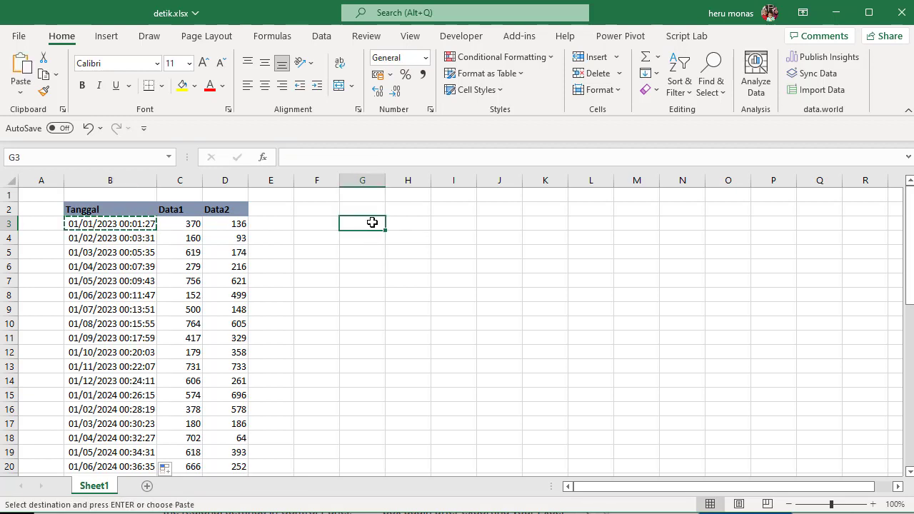
pyautogui.rightClick(372, 223)
pyautogui.click(412, 197)
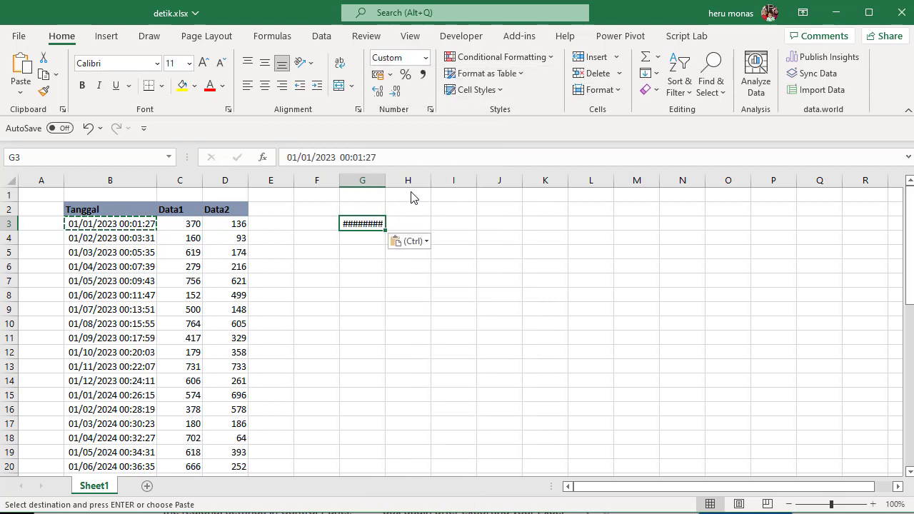
pyautogui.doubleClick(386, 180)
pyautogui.click(425, 260)
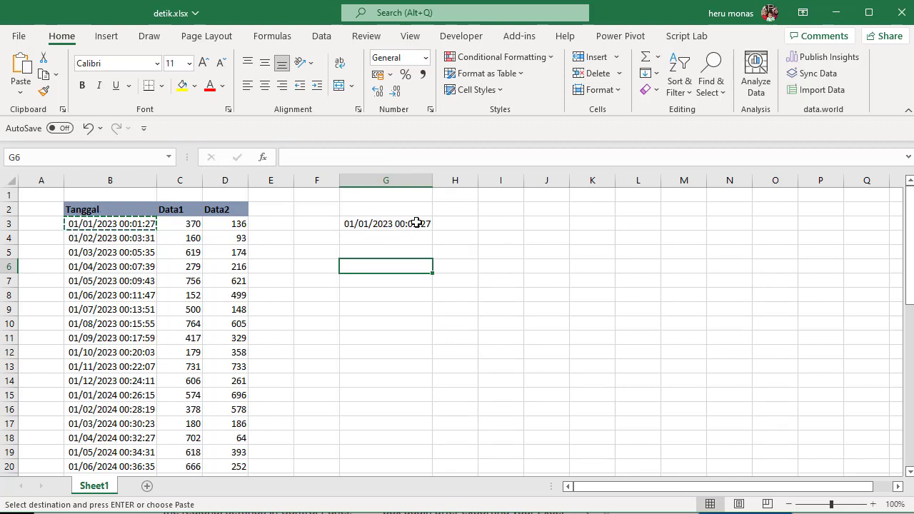
# Copy the G3 timestamp 01/01/2023 00:01:27 into G5.
pyautogui.click(402, 250)
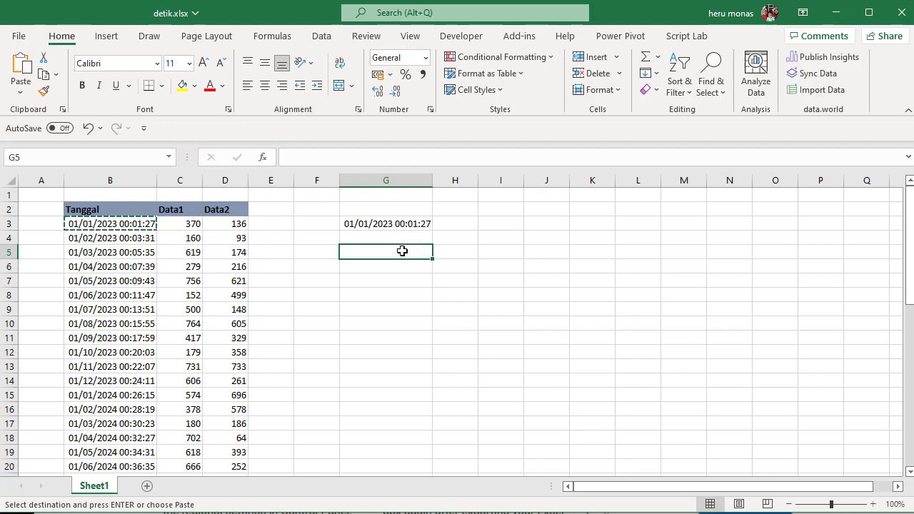
pyautogui.write('=')
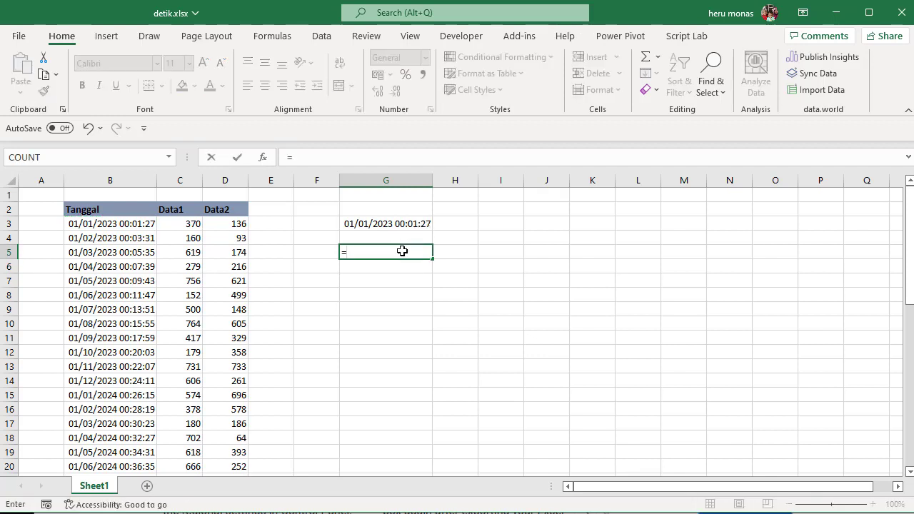
pyautogui.press('Escape')
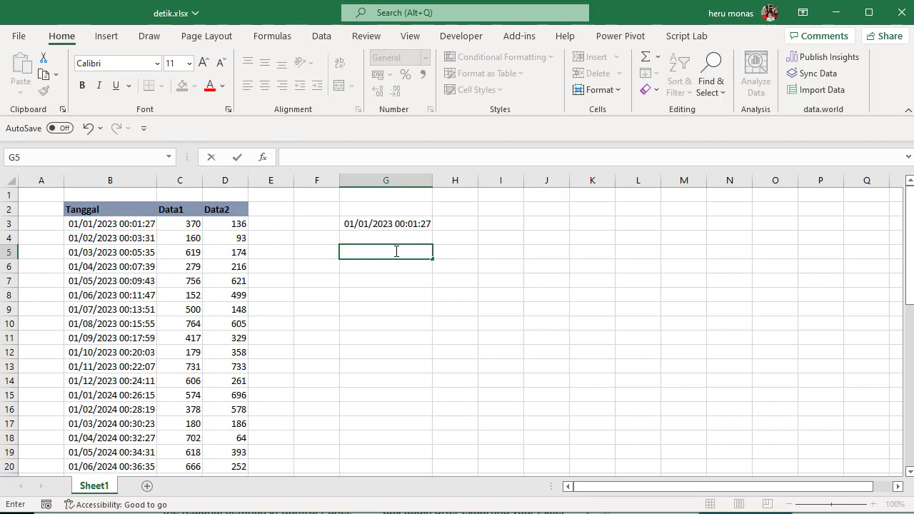
pyautogui.write('=')
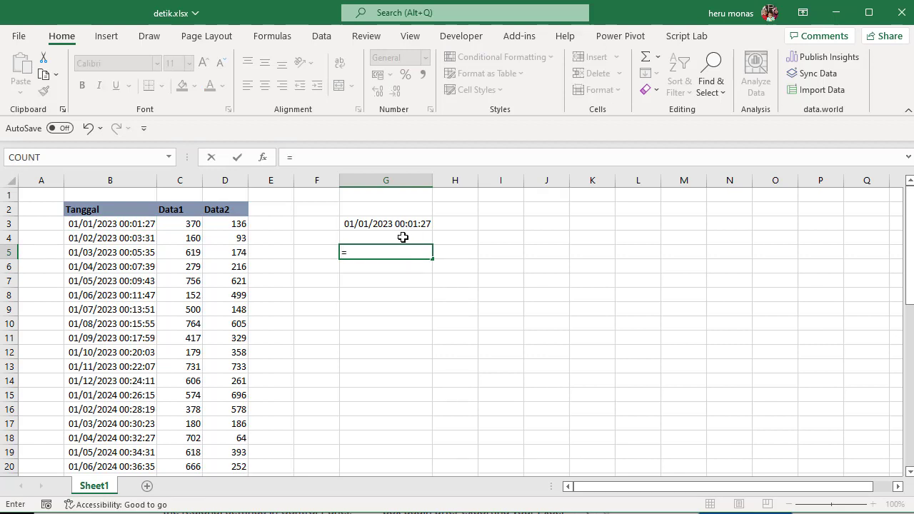
pyautogui.press('Escape')
pyautogui.click(403, 224)
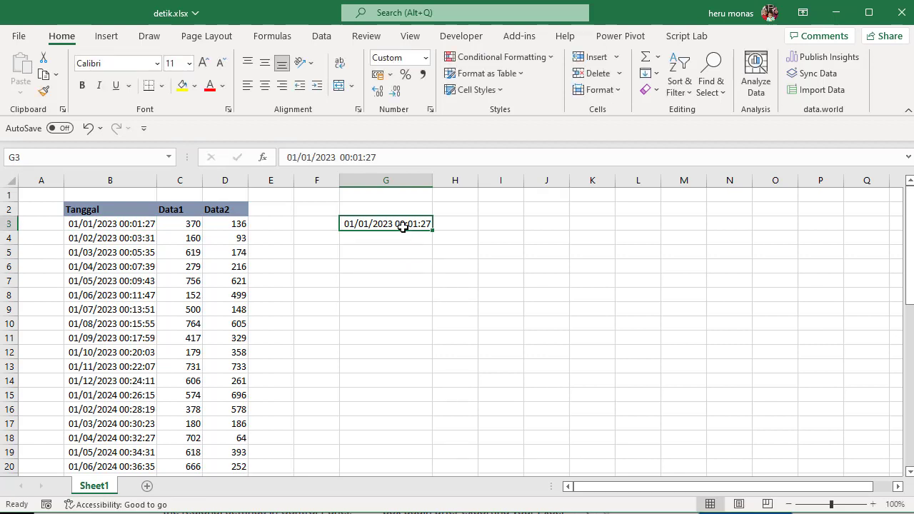
pyautogui.hotkey('ctrl', 'c')
pyautogui.click(394, 257)
pyautogui.hotkey('ctrl', 'v')
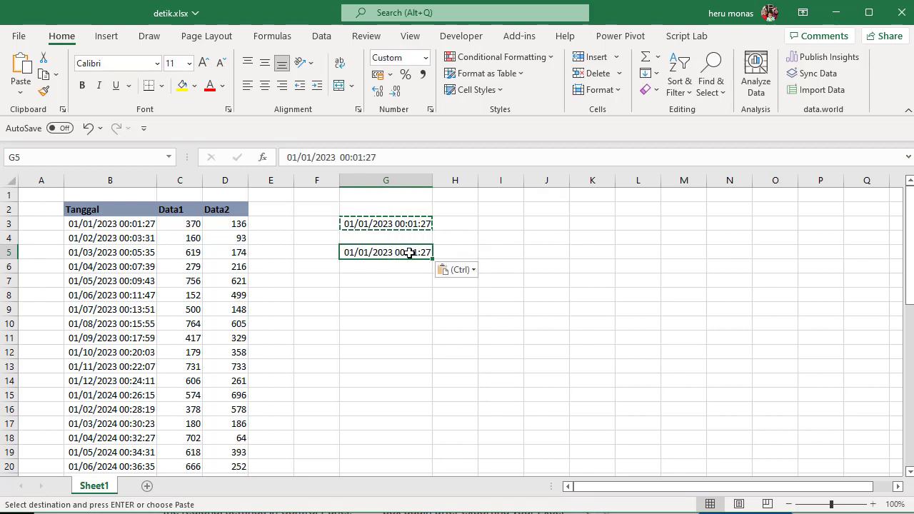
# Give G5 the custom format dd/mm/yyyy hh:mm so it shows 01/01/2023 00:01.
pyautogui.rightClick(411, 252)
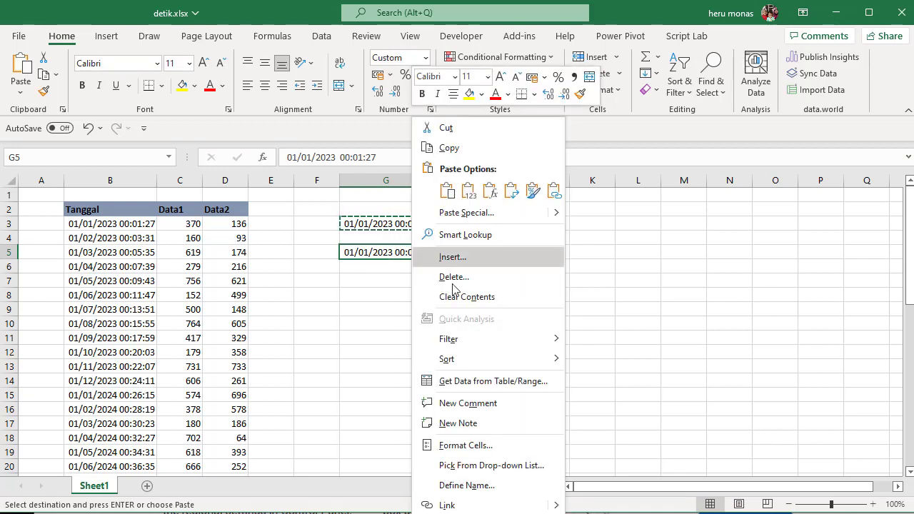
pyautogui.click(460, 447)
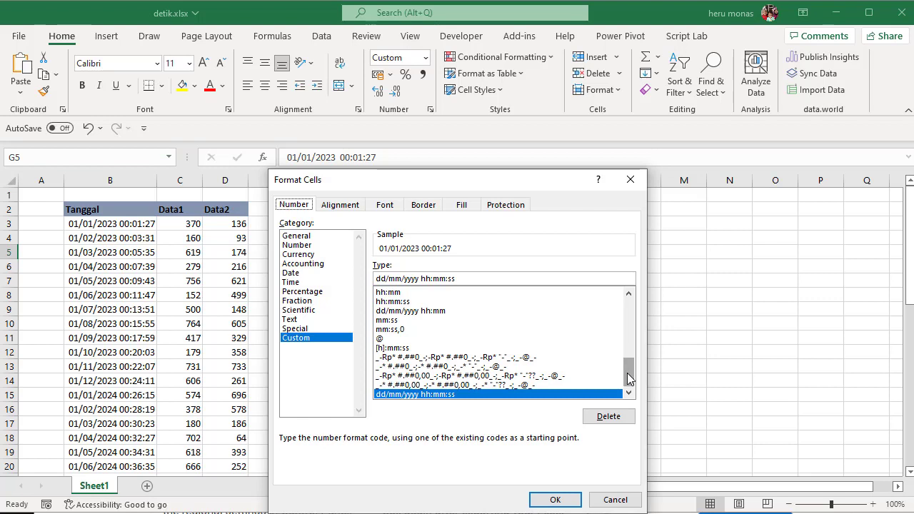
pyautogui.moveTo(630, 379)
pyautogui.mouseDown()
pyautogui.moveTo(630, 321)
pyautogui.moveTo(630, 372)
pyautogui.mouseUp()
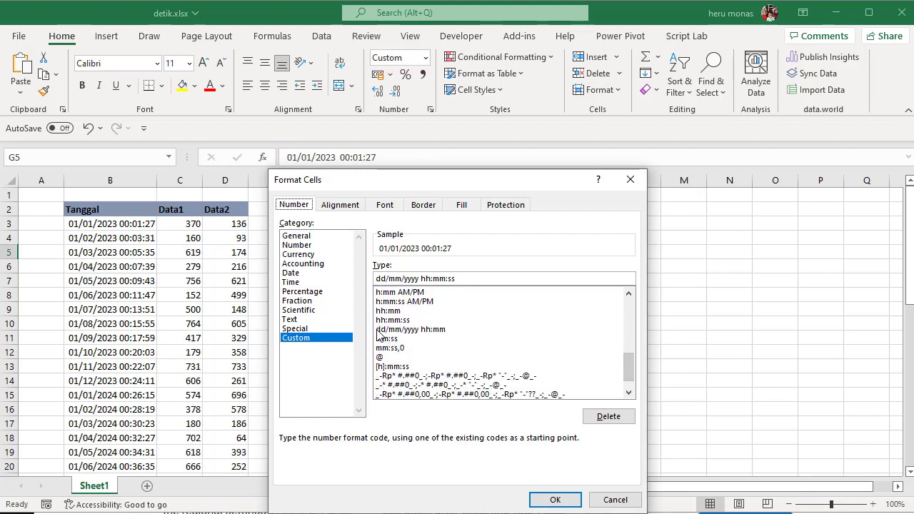
pyautogui.click(434, 330)
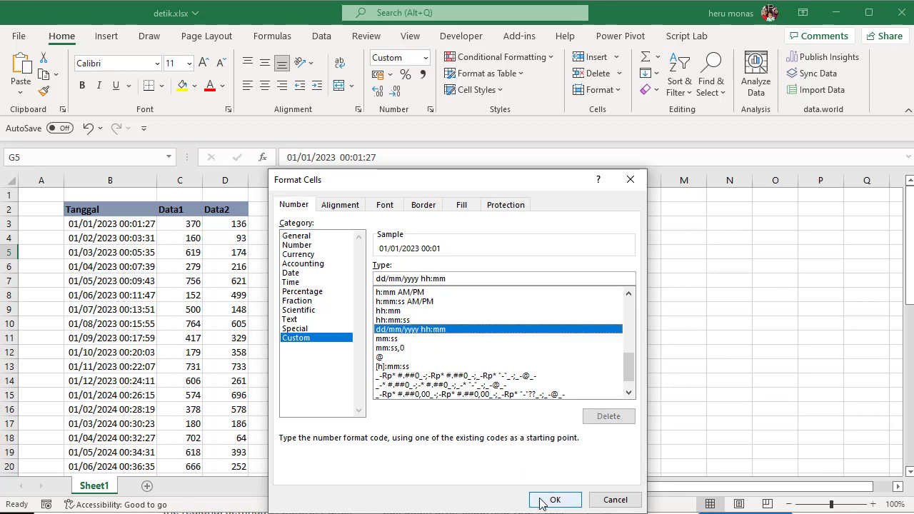
pyautogui.click(540, 500)
pyautogui.click(427, 301)
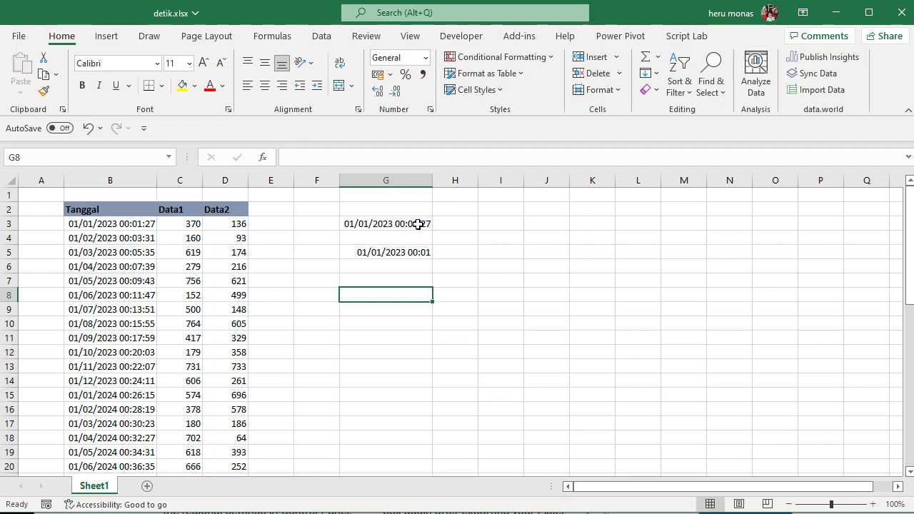
# Enter the formula =G3 in I3.
pyautogui.click(488, 224)
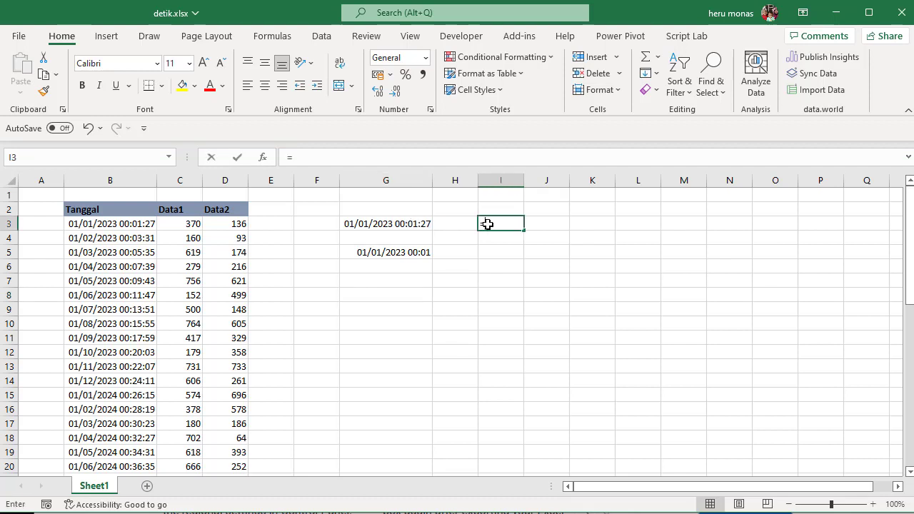
pyautogui.write('=')
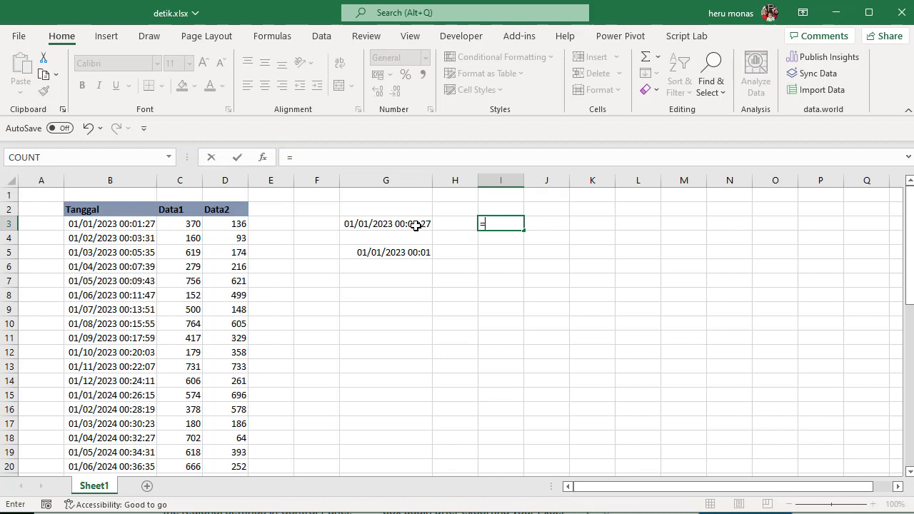
pyautogui.click(414, 224)
pyautogui.press('Return')
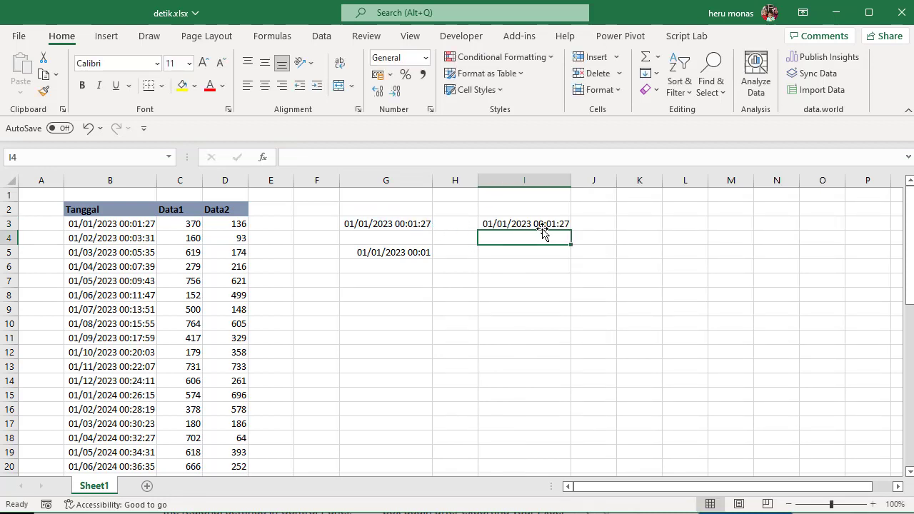
# Format I3 as Number so it displays 44927.
pyautogui.click(541, 225)
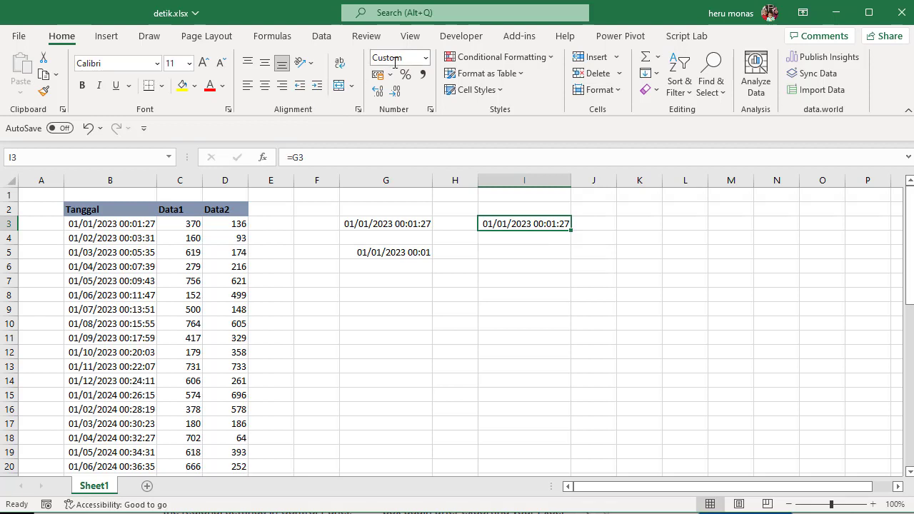
pyautogui.click(426, 57)
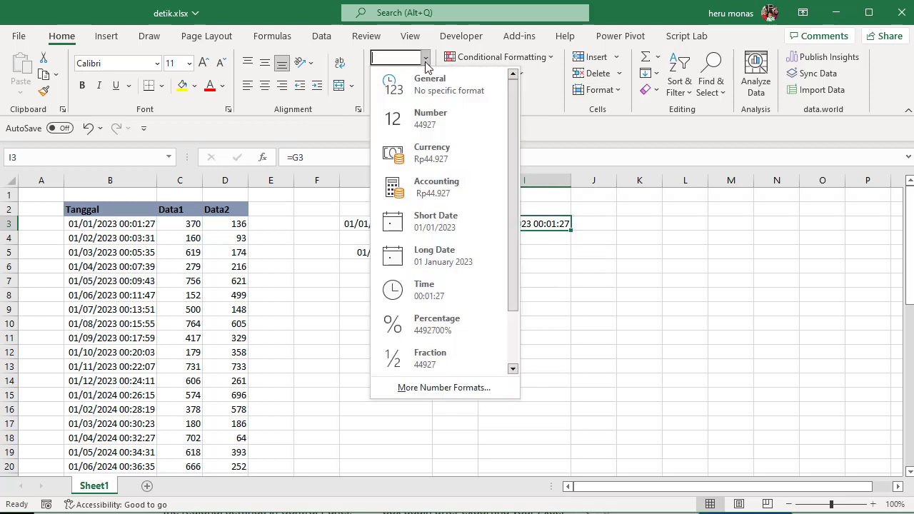
pyautogui.click(430, 118)
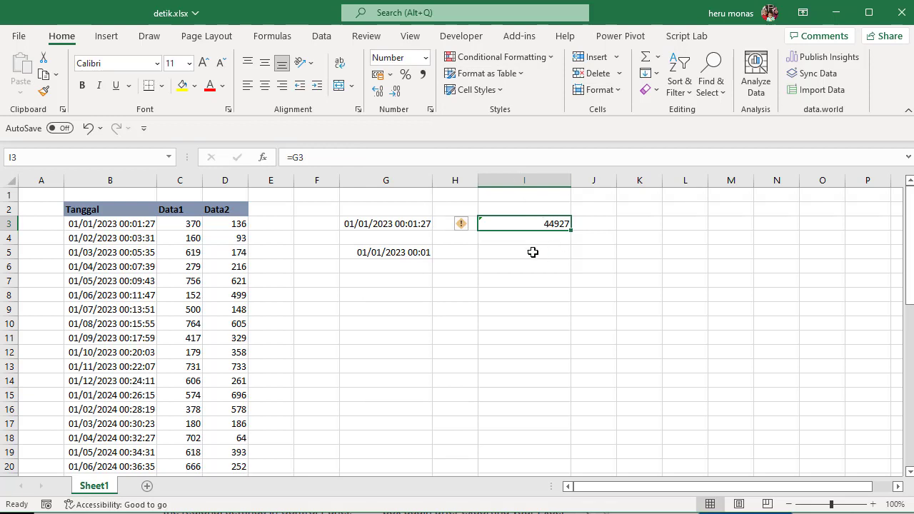
pyautogui.click(491, 254)
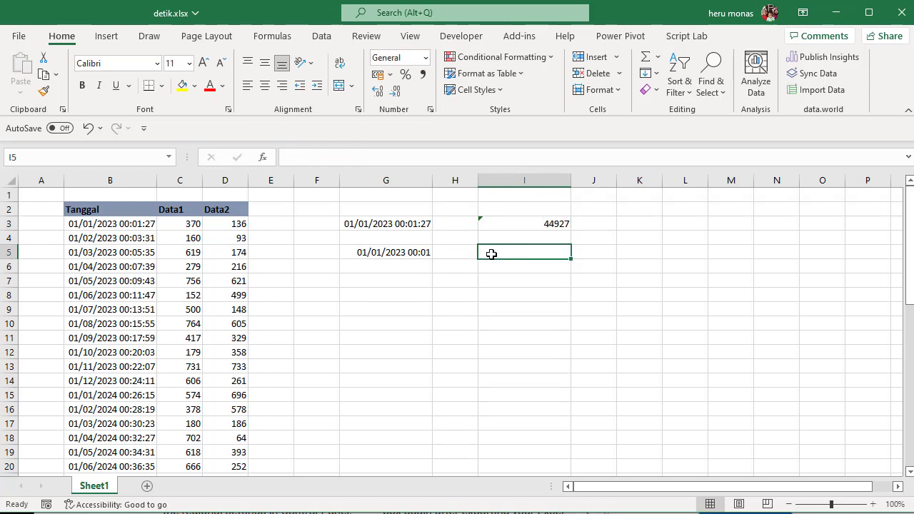
# Enter =G5 in I5 and copy I3's number format onto it with Format Painter.
pyautogui.write('=')
pyautogui.click(384, 250)
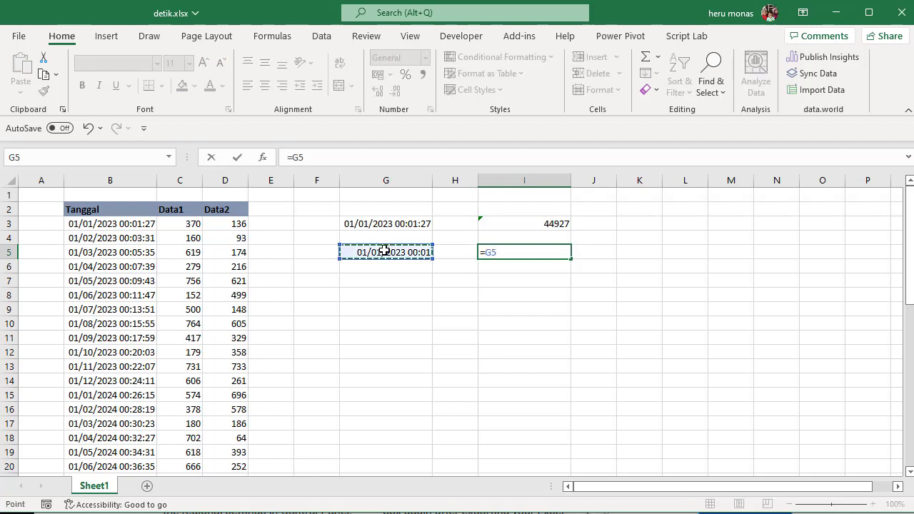
pyautogui.press('Return')
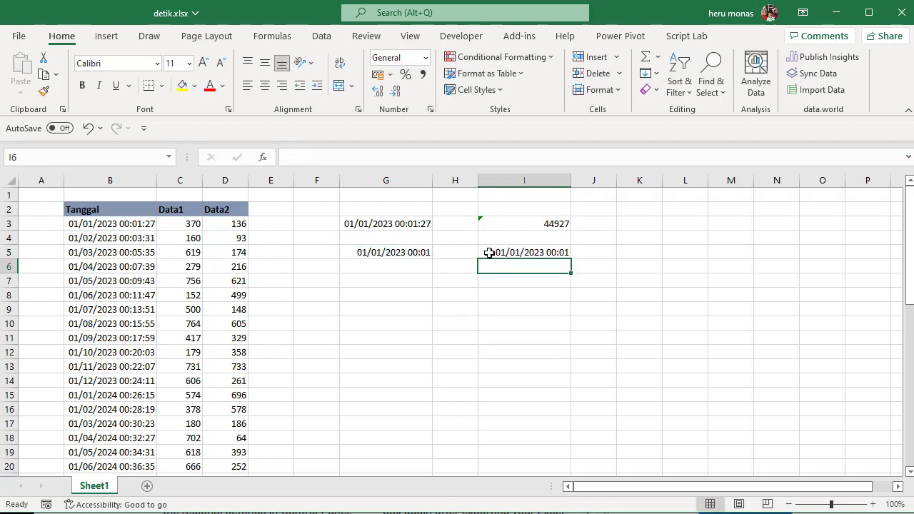
pyautogui.click(508, 226)
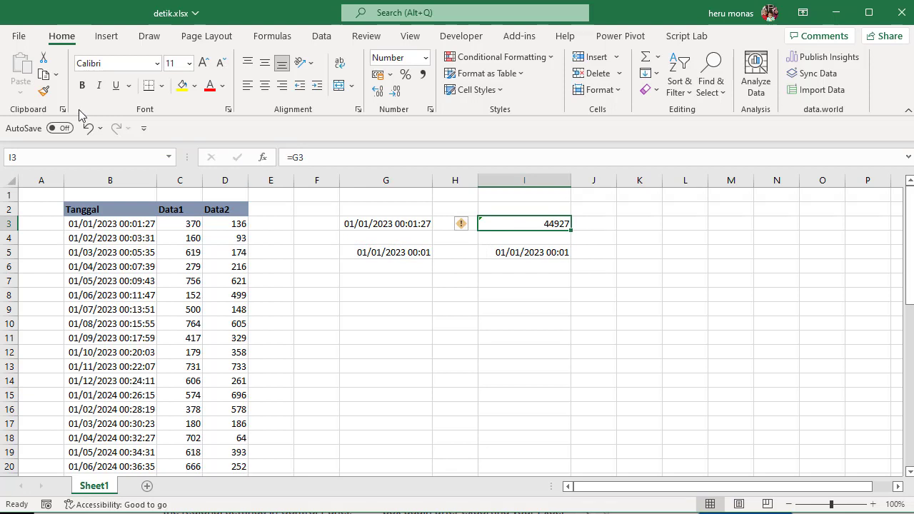
pyautogui.click(44, 91)
pyautogui.click(510, 254)
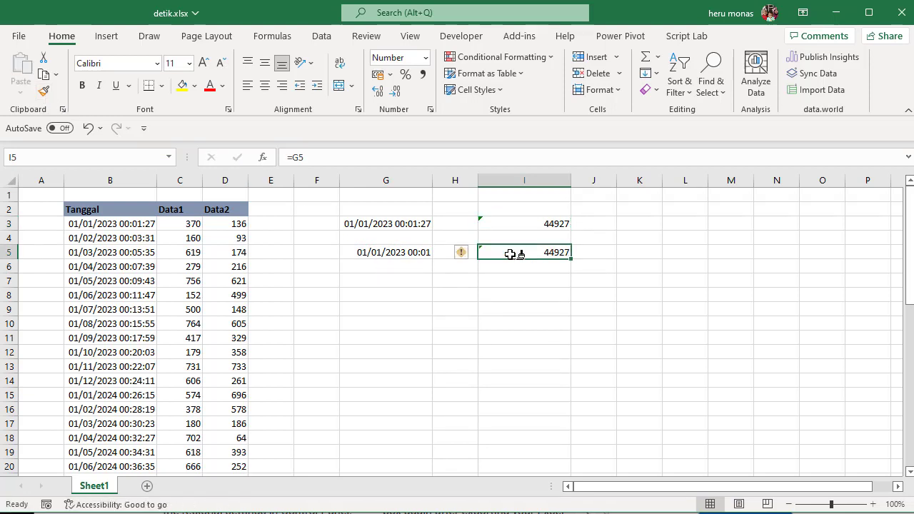
pyautogui.click(577, 309)
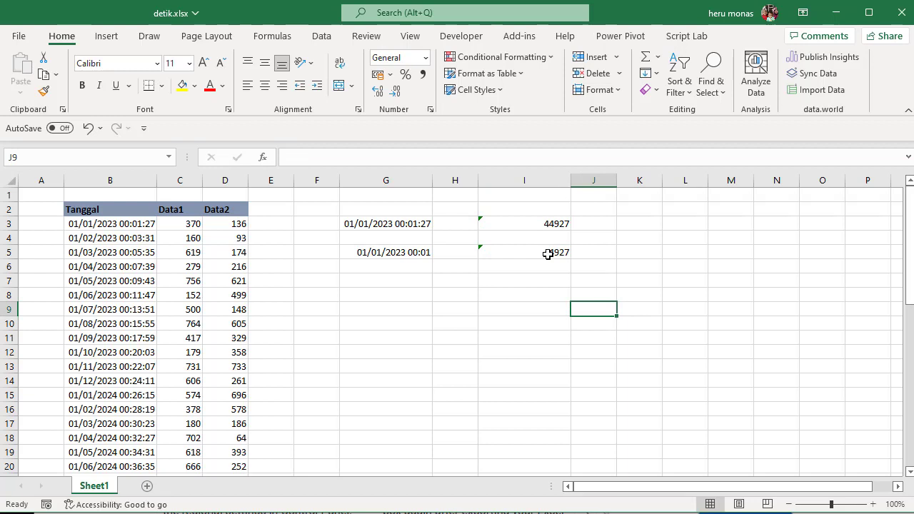
# Add two decimal places to I3:I5 so both read 44927,00.
pyautogui.moveTo(548, 254); pyautogui.dragTo(547, 223)
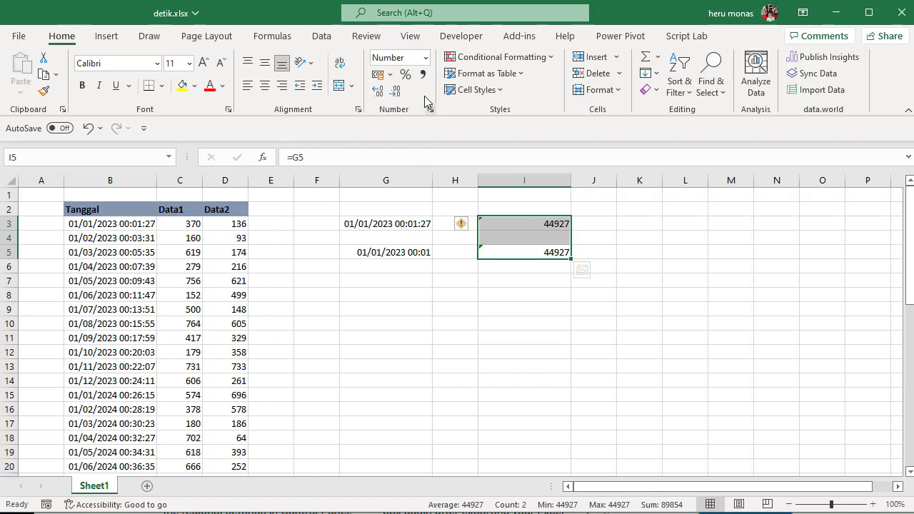
pyautogui.click(377, 90)
pyautogui.click(377, 91)
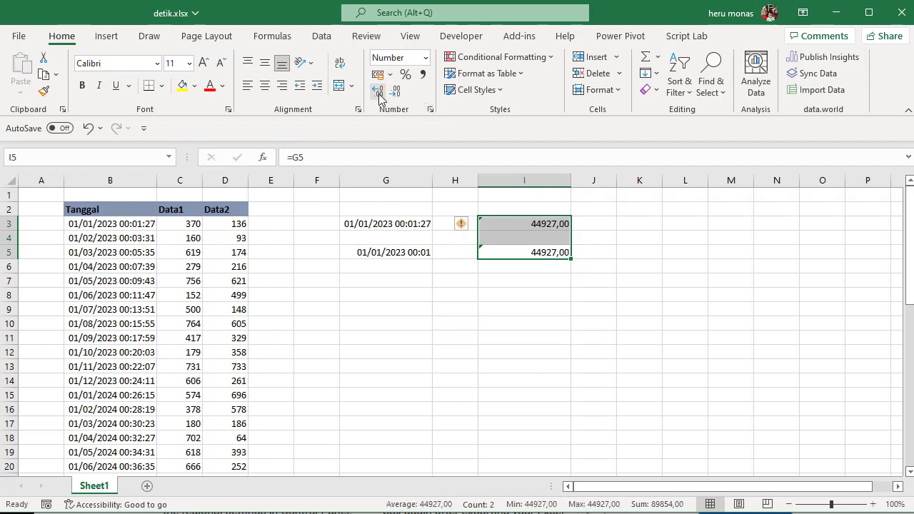
pyautogui.click(481, 283)
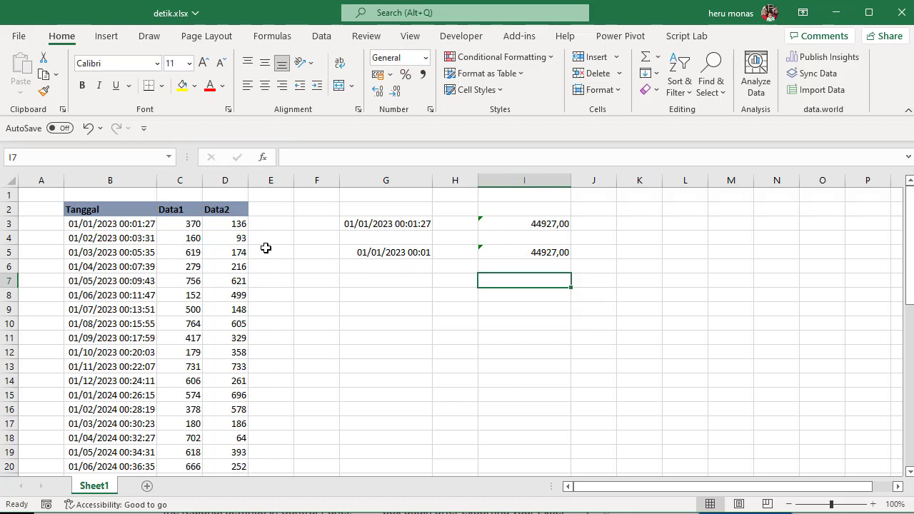
# Copy G3 into G9 and change its seconds to 00, giving 01/01/2023 00:01:00.
pyautogui.click(416, 222)
pyautogui.hotkey('ctrl', 'c')
pyautogui.click(405, 308)
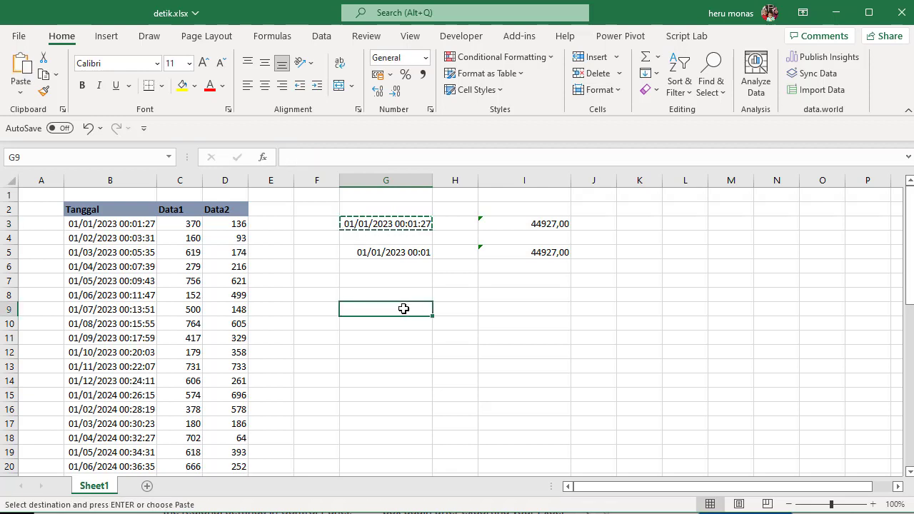
pyautogui.hotkey('ctrl', 'v')
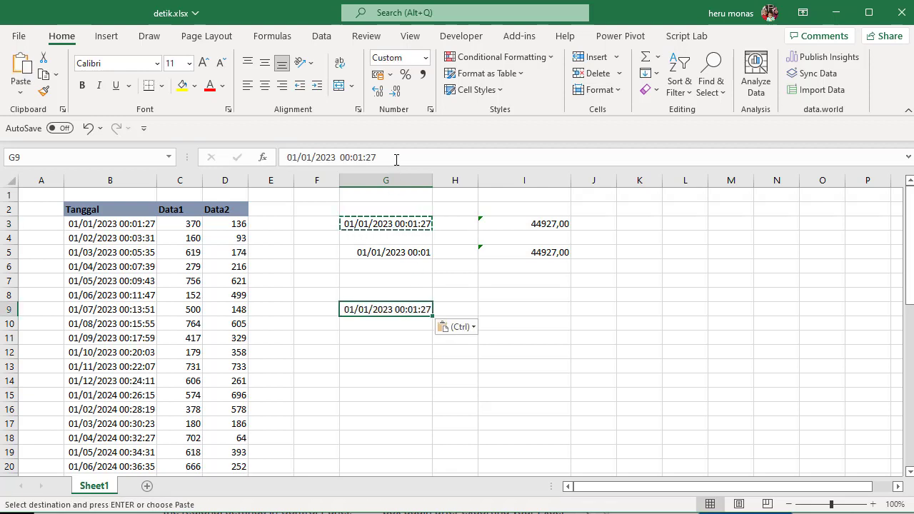
pyautogui.click(395, 158)
pyautogui.press('BackSpace')
pyautogui.press('BackSpace')
pyautogui.write('00')
pyautogui.press('Return')
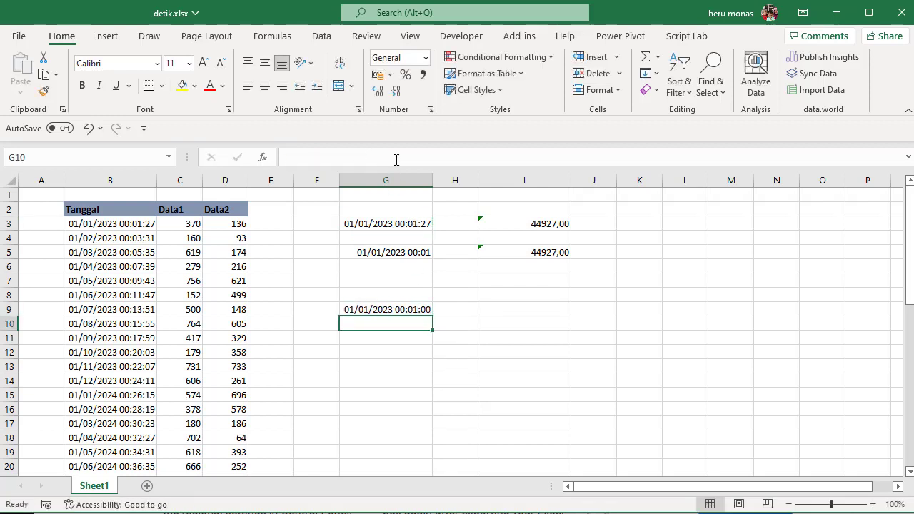
# Copy B4 into G10 and change its seconds to 00, giving 01/02/2023 00:03:00.
pyautogui.click(148, 239)
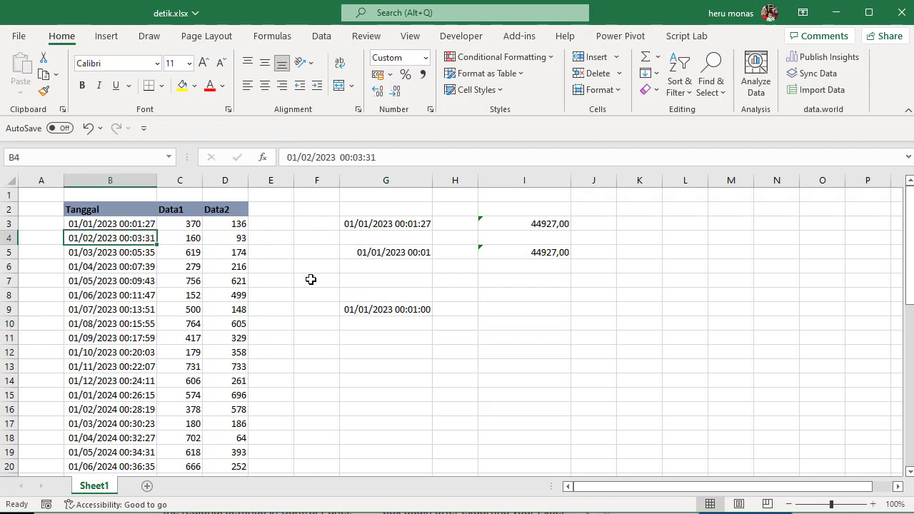
pyautogui.hotkey('ctrl', 'c')
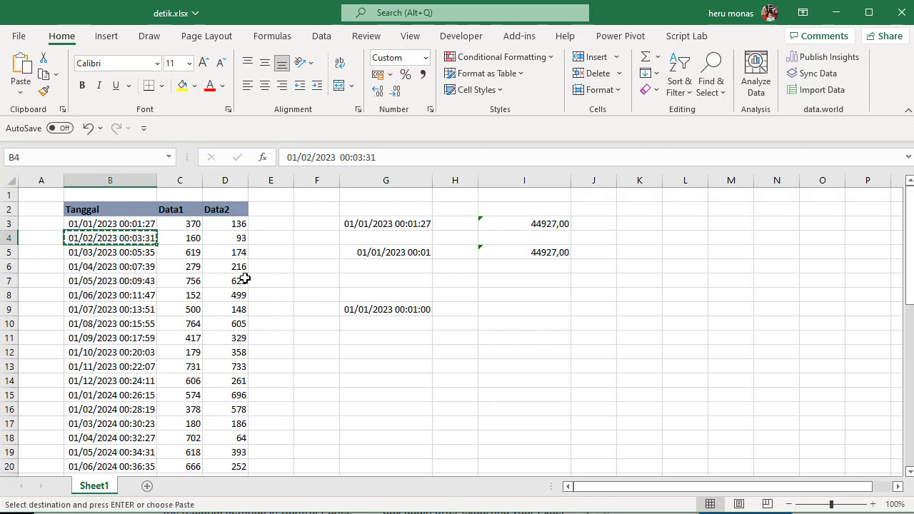
pyautogui.click(386, 328)
pyautogui.hotkey('ctrl', 'v')
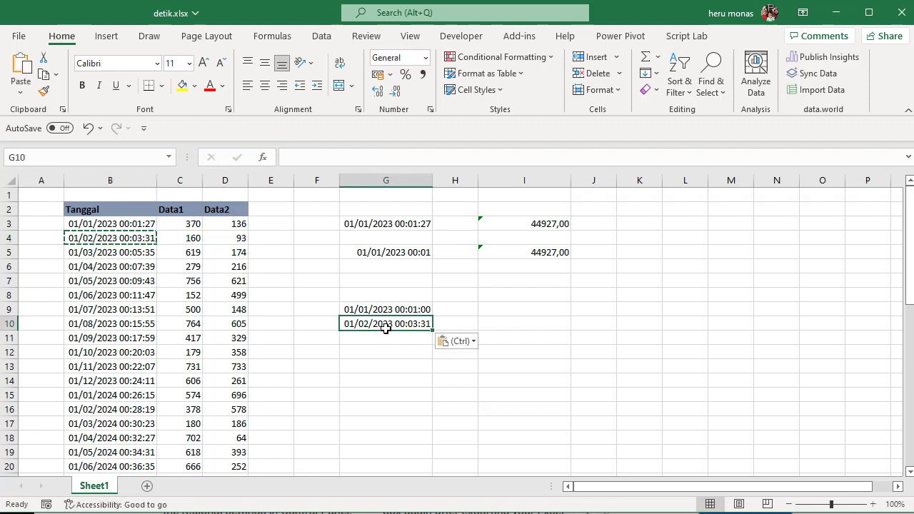
pyautogui.click(404, 157)
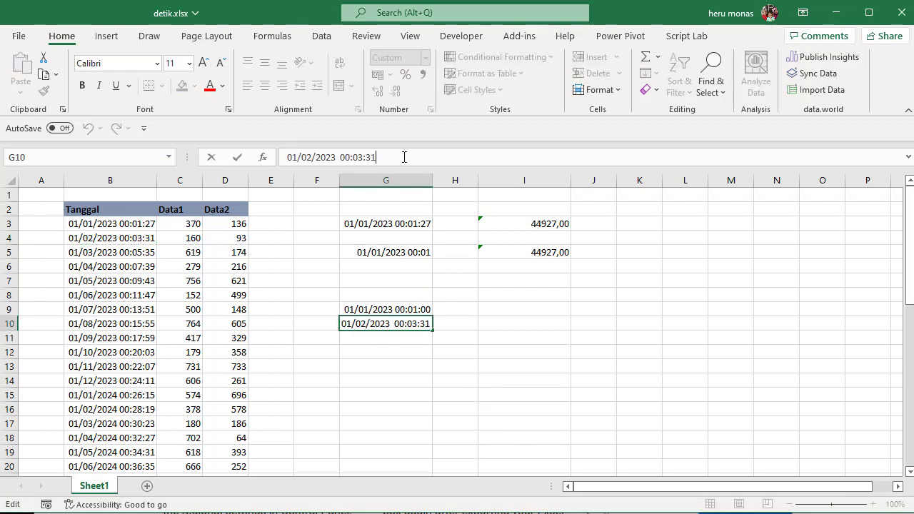
pyautogui.press('BackSpace')
pyautogui.press('BackSpace')
pyautogui.write(':00')
pyautogui.press('Return')
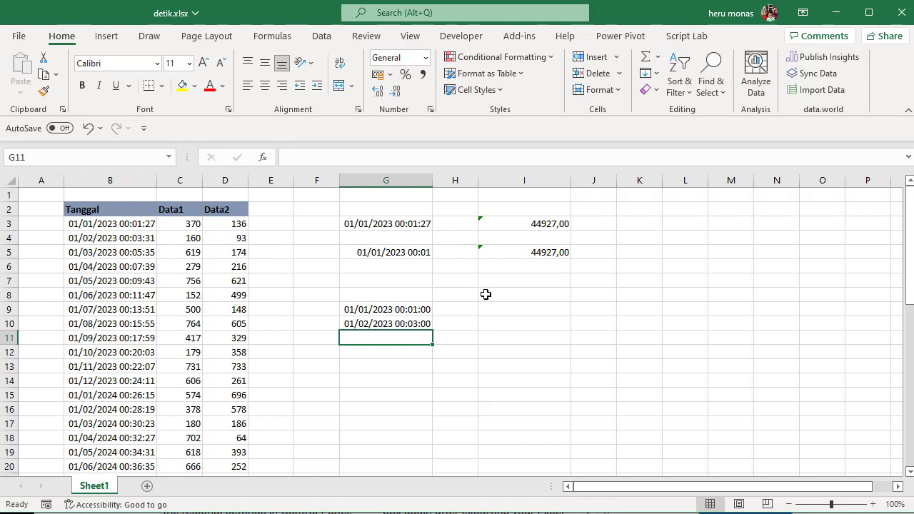
# Clear the test timestamps in G9:G11 and copy B4's 01/02/2023 00:03:31 into G7.
pyautogui.click(410, 307)
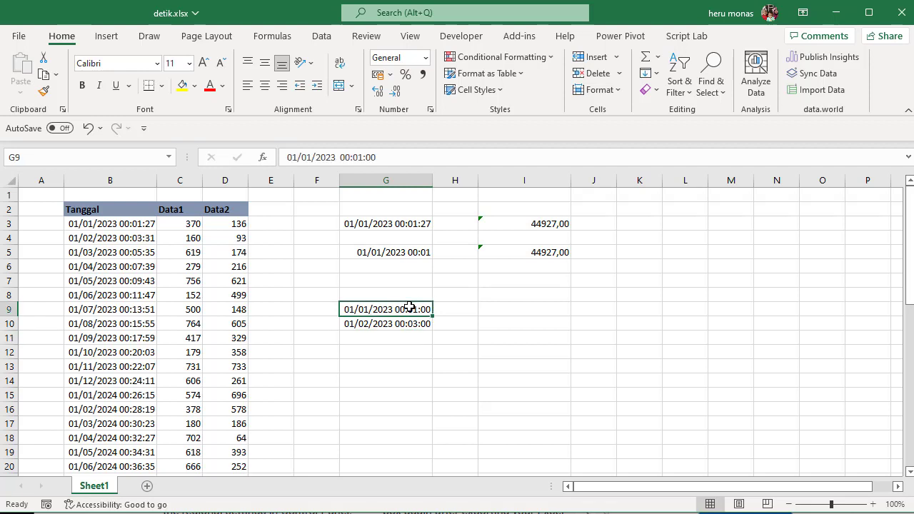
pyautogui.moveTo(409, 307); pyautogui.dragTo(408, 333)
pyautogui.press('Delete')
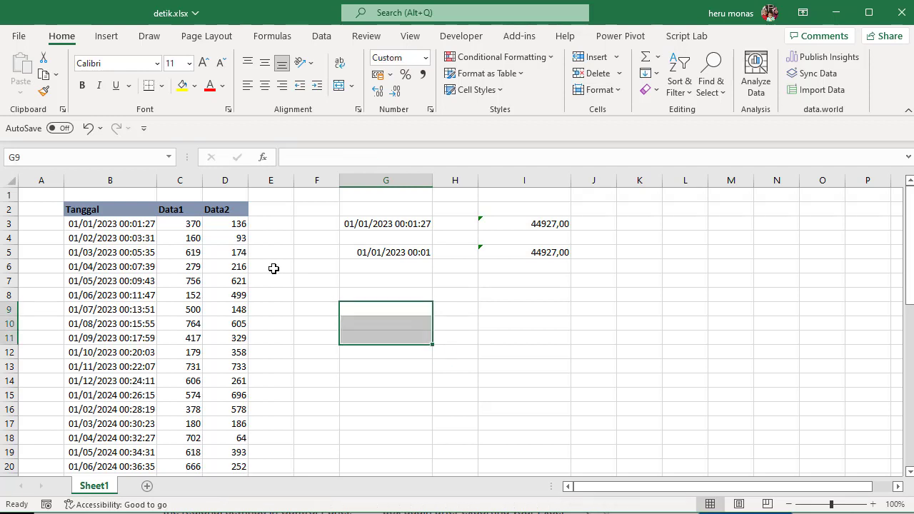
pyautogui.click(147, 238)
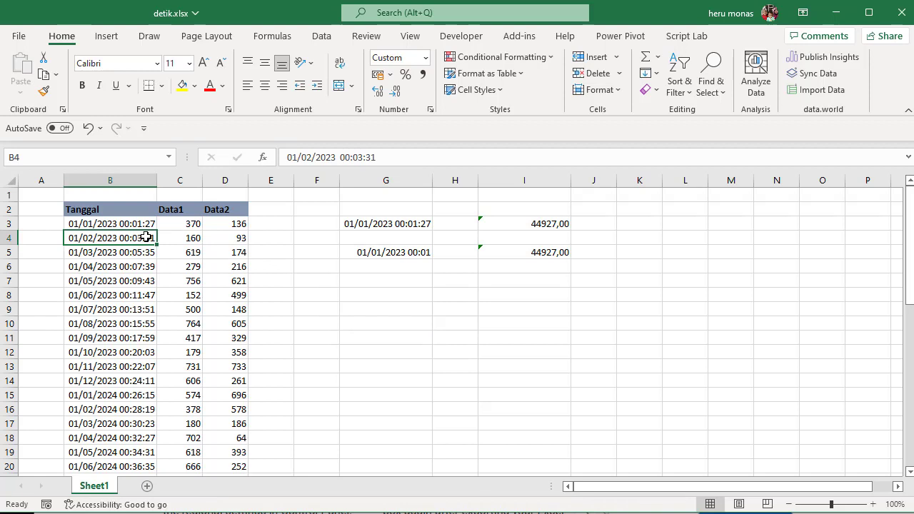
pyautogui.hotkey('ctrl', 'c')
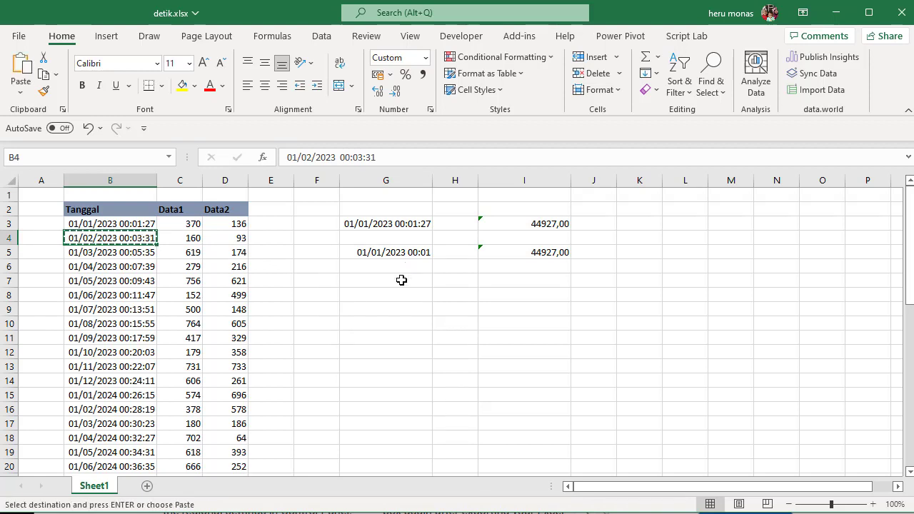
pyautogui.click(401, 280)
pyautogui.hotkey('ctrl', 'v')
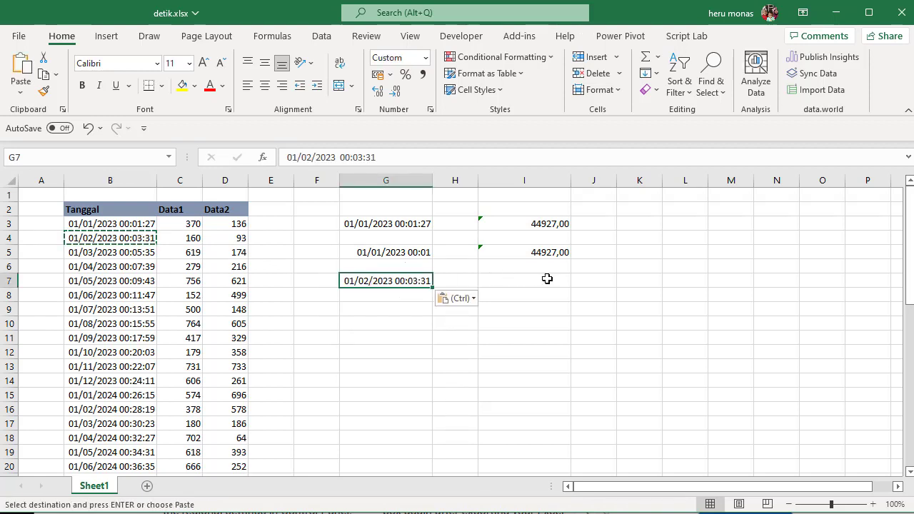
# Enter =G7 in I7, apply I3's number format, and add two decimal places.
pyautogui.click(547, 278)
pyautogui.write('=')
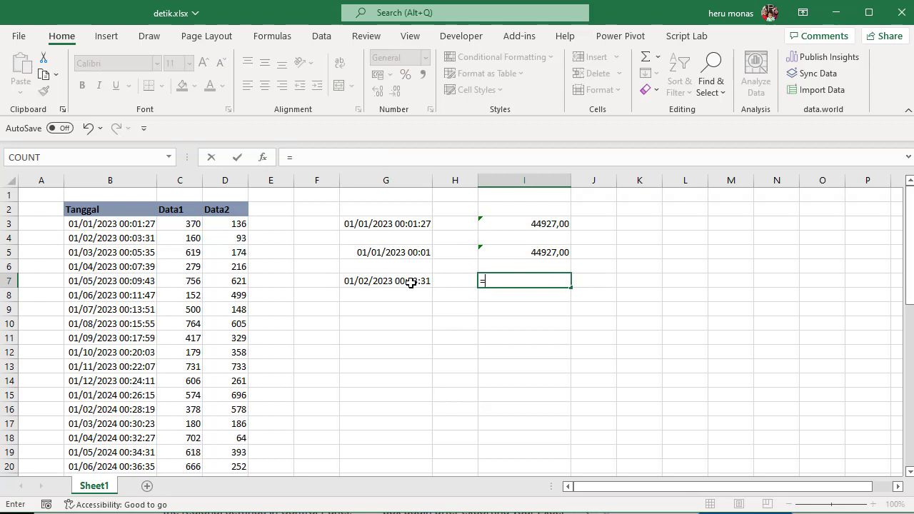
pyautogui.click(412, 282)
pyautogui.press('Return')
pyautogui.click(507, 281)
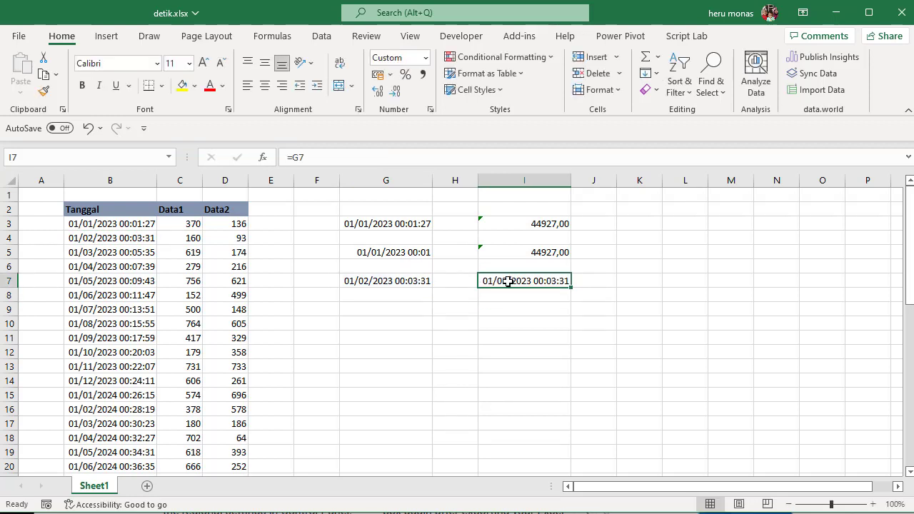
pyautogui.click(566, 225)
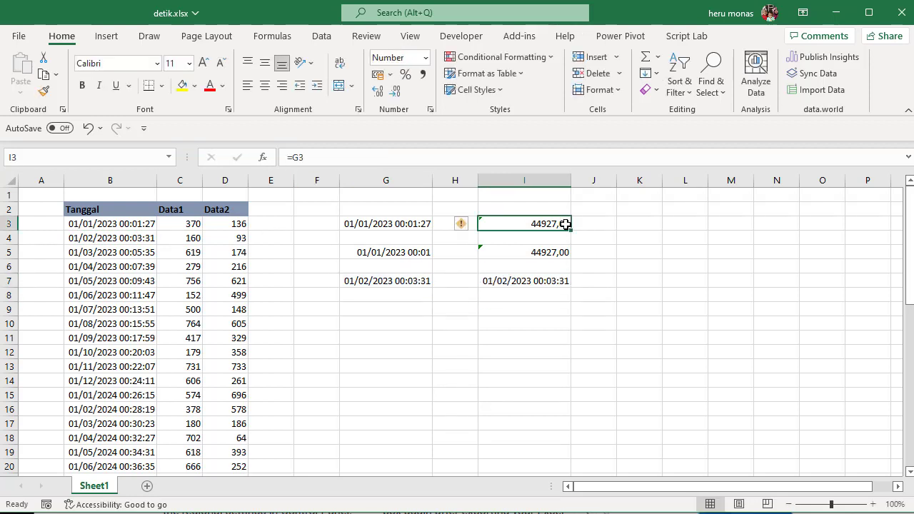
pyautogui.click(51, 91)
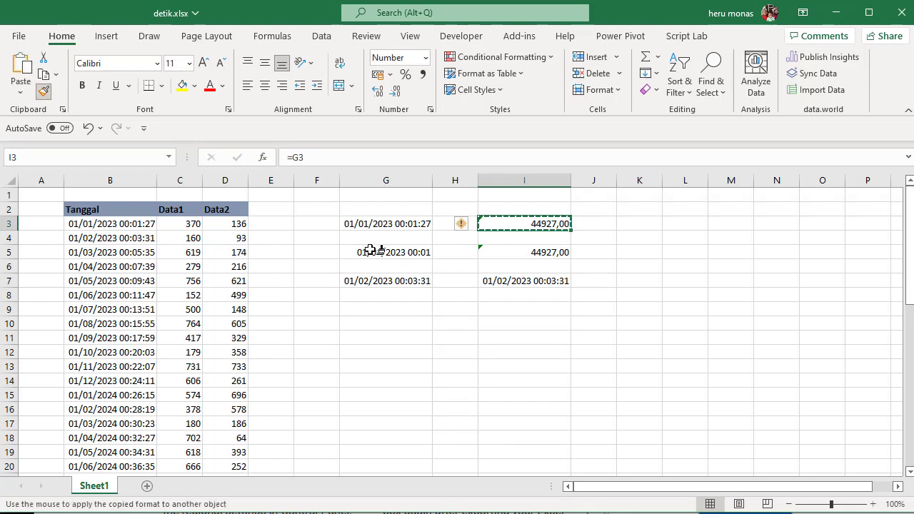
pyautogui.click(516, 280)
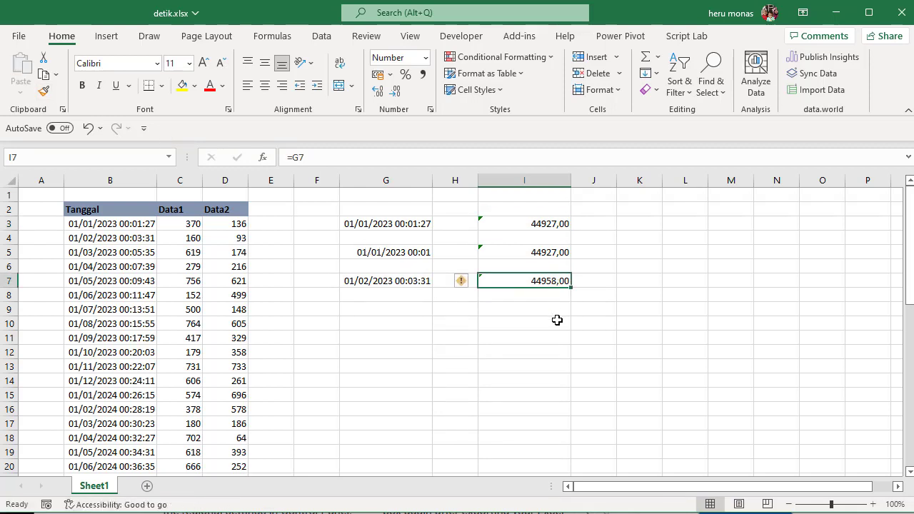
pyautogui.click(379, 95)
pyautogui.click(380, 98)
# Add two more decimal places to I3:I5 so they show four decimals.
pyautogui.moveTo(528, 224); pyautogui.dragTo(531, 254)
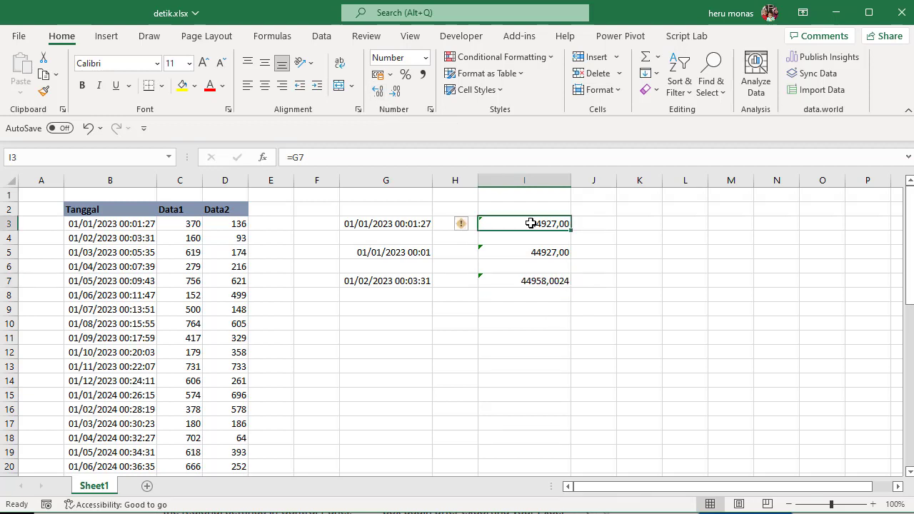
pyautogui.click(378, 96)
pyautogui.click(377, 96)
pyautogui.click(687, 268)
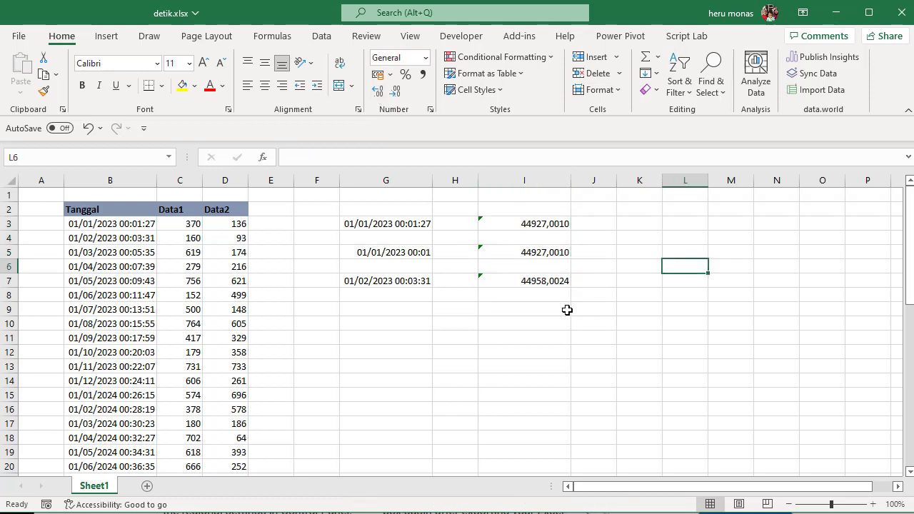
pyautogui.click(551, 320)
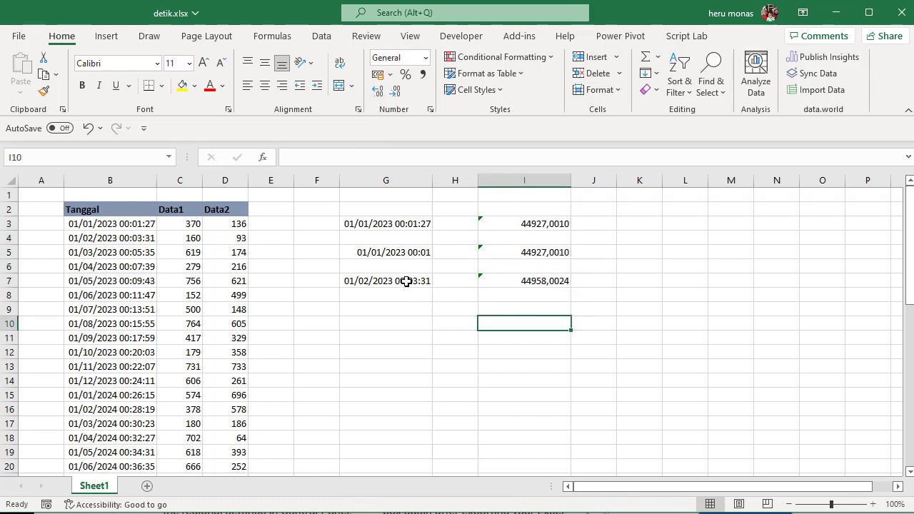
# Copy G7 into G8 and set its seconds to 00, giving 01/02/2023 00:03:00.
pyautogui.click(406, 281)
pyautogui.hotkey('ctrl', 'c')
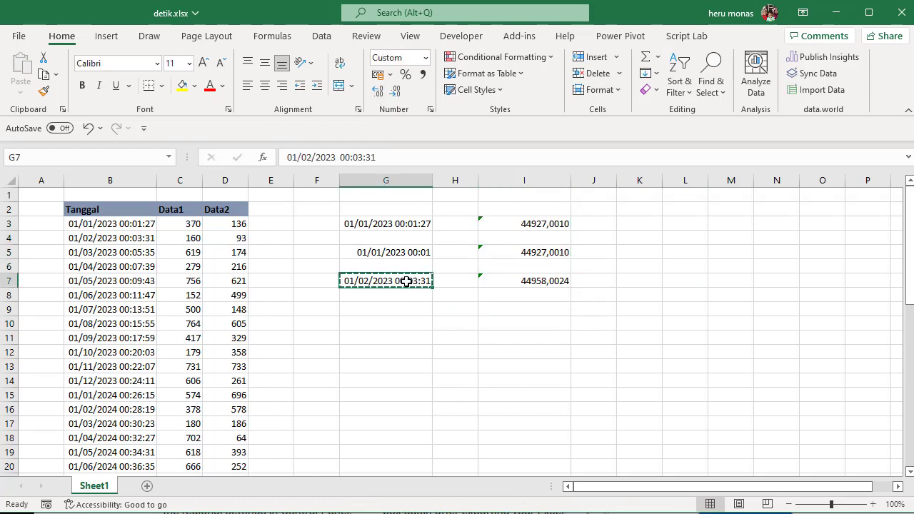
pyautogui.click(405, 293)
pyautogui.hotkey('ctrl', 'v')
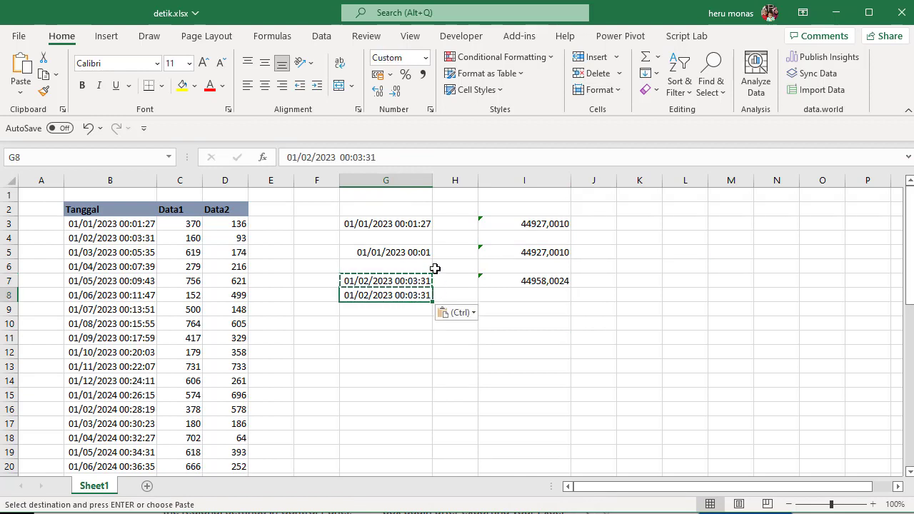
pyautogui.click(396, 157)
pyautogui.press('BackSpace')
pyautogui.press('BackSpace')
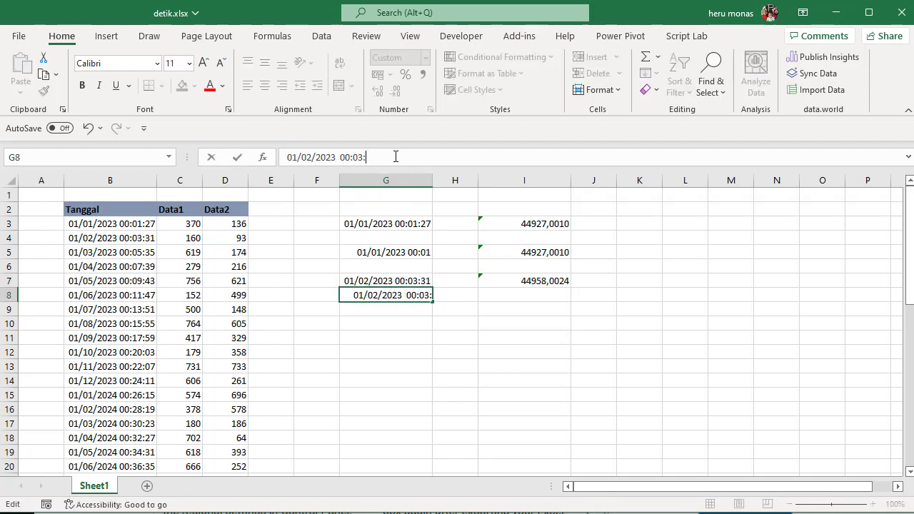
pyautogui.write('00')
pyautogui.press('Return')
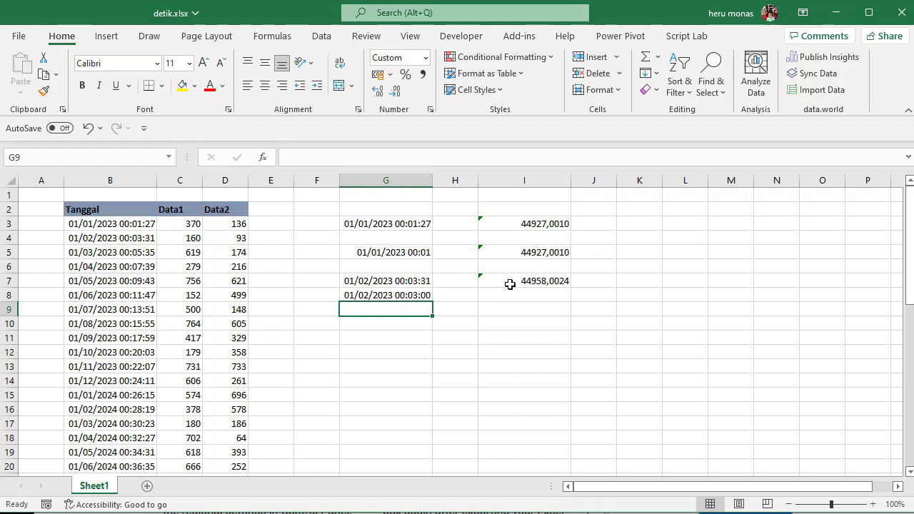
# Enter =G8 in I8 and Format Painter I7's format onto it, showing 44958,0021.
pyautogui.click(506, 296)
pyautogui.write('=')
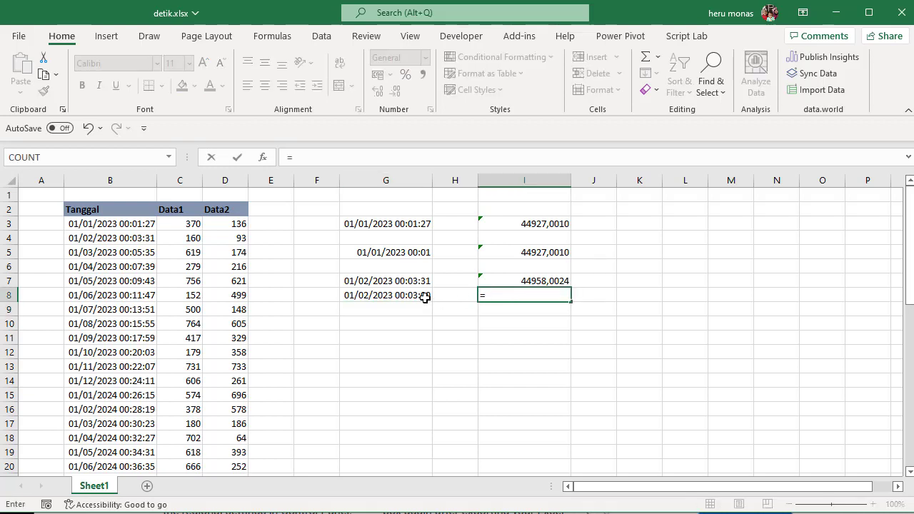
pyautogui.click(424, 296)
pyautogui.press('Return')
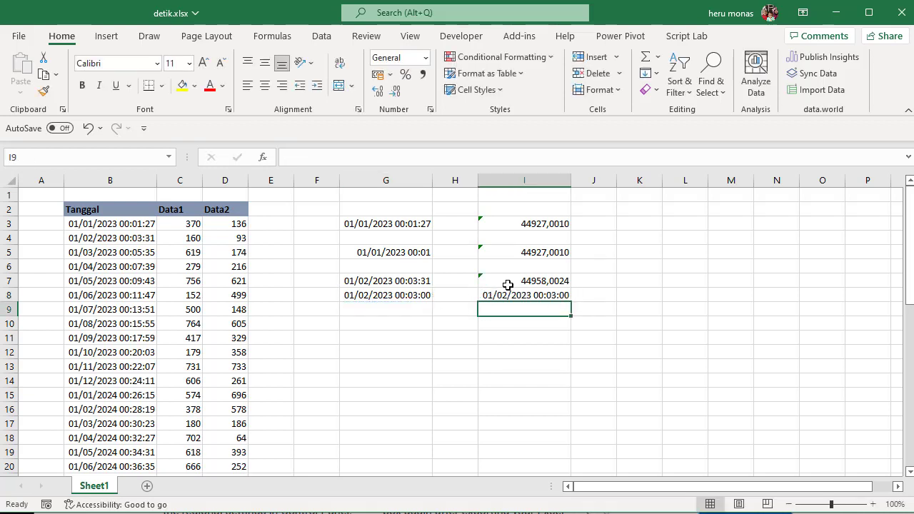
pyautogui.click(508, 283)
pyautogui.click(47, 93)
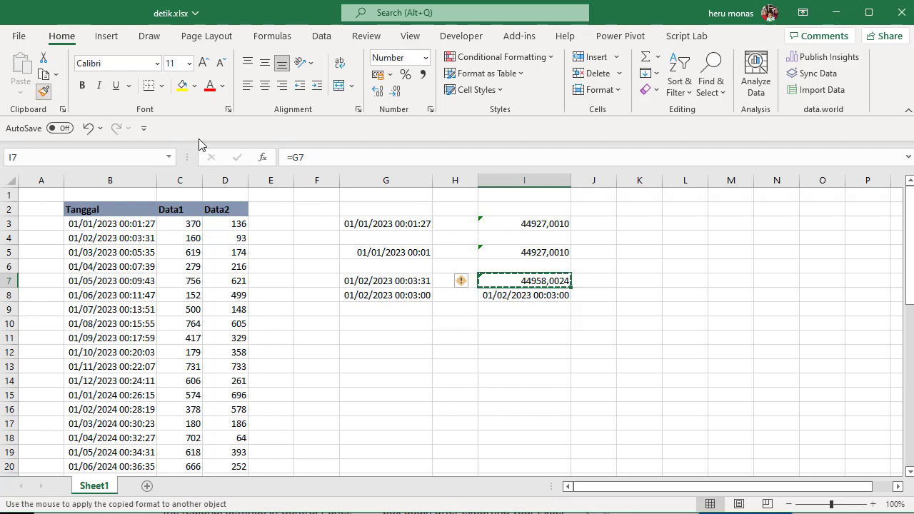
pyautogui.click(505, 295)
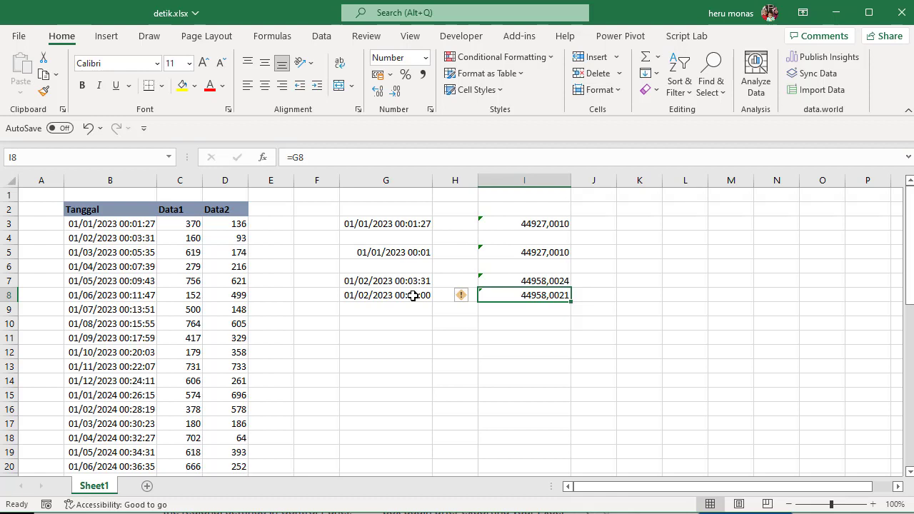
pyautogui.click(413, 295)
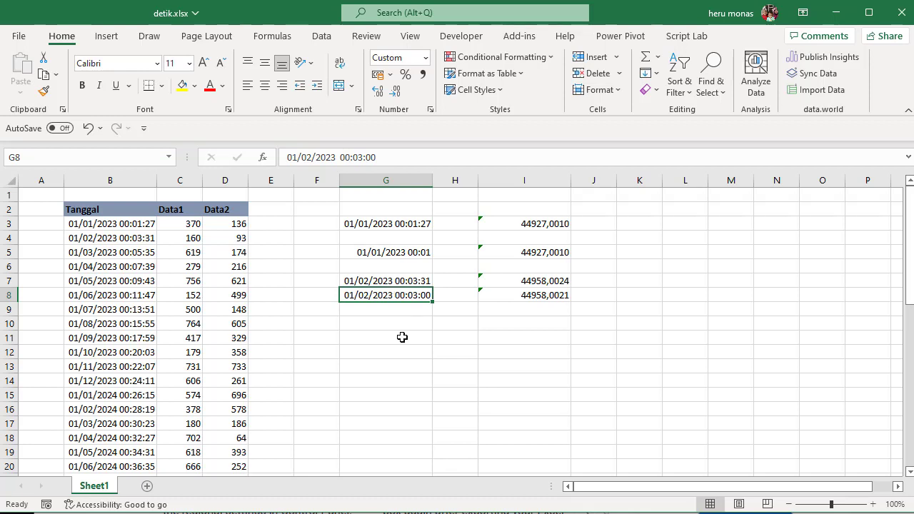
pyautogui.click(402, 337)
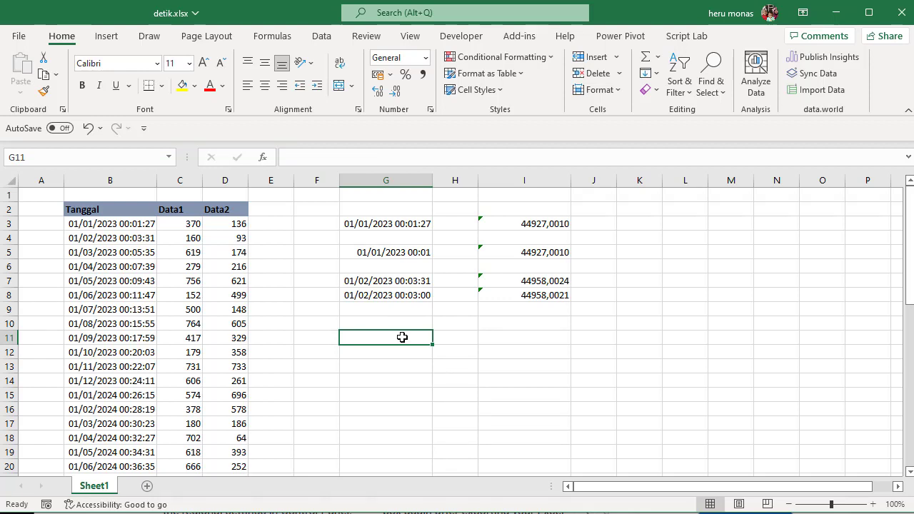
pyautogui.write('1/')
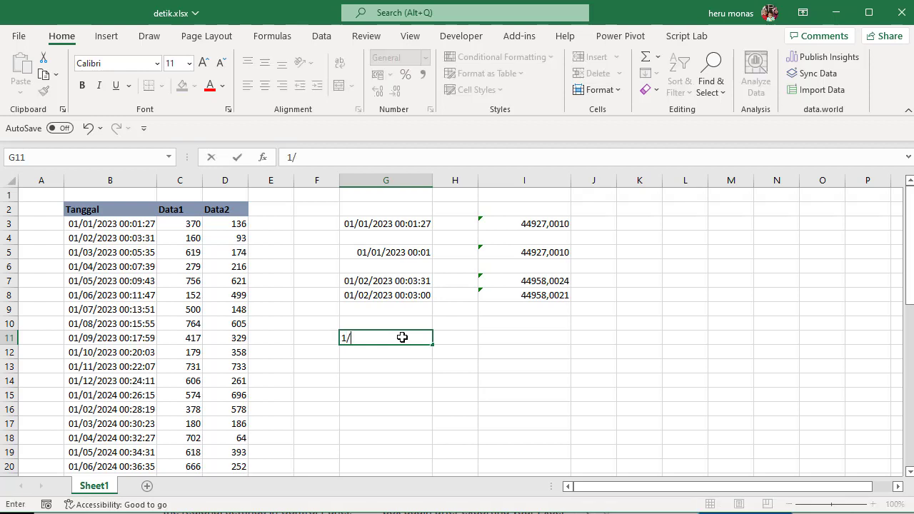
pyautogui.write('24/')
pyautogui.write('60')
pyautogui.write('/')
pyautogui.write('60')
pyautogui.press('Return')
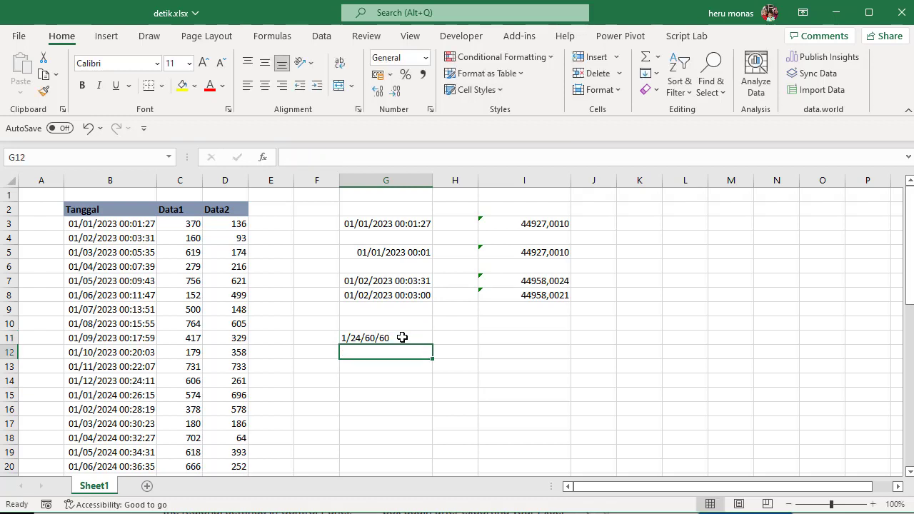
pyautogui.doubleClick(402, 337)
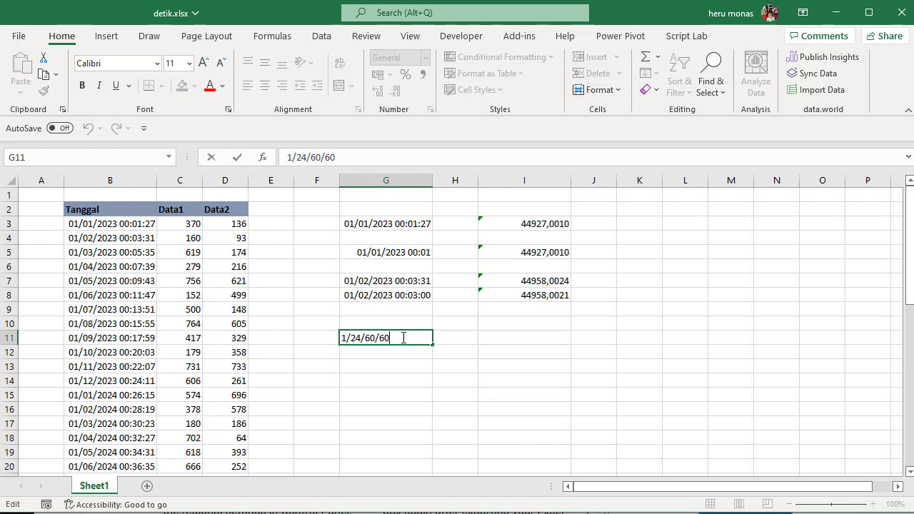
pyautogui.click(286, 157)
pyautogui.press('Return')
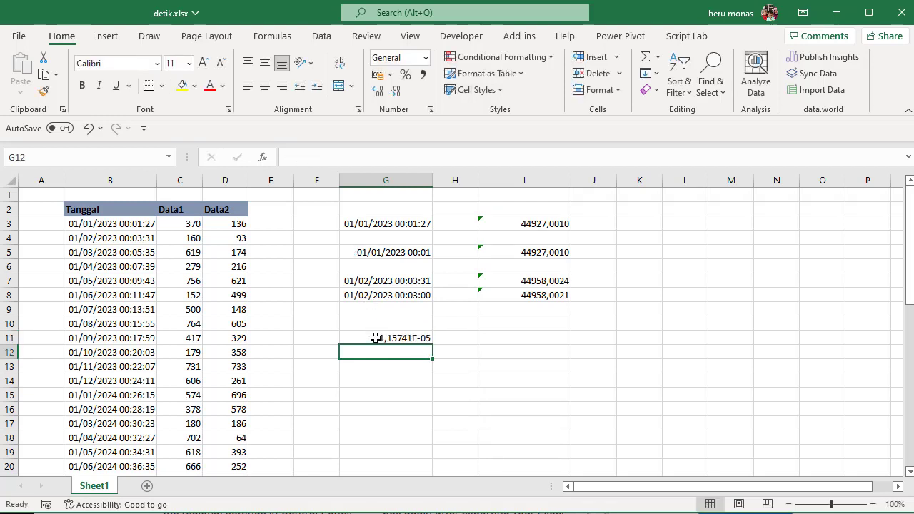
pyautogui.click(375, 338)
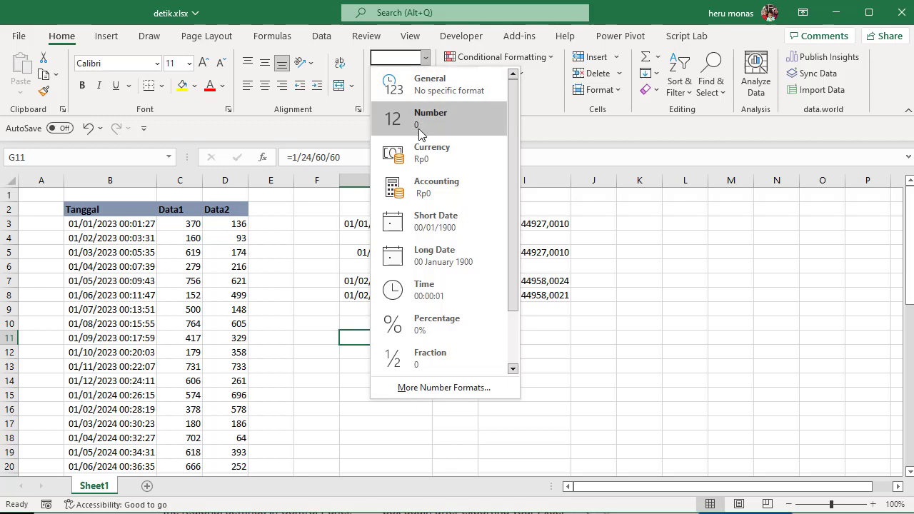
pyautogui.click(430, 118)
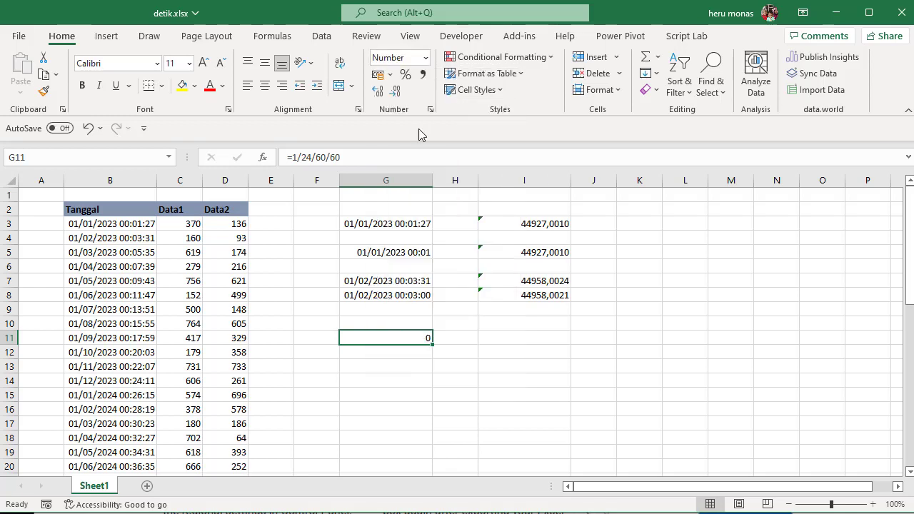
pyautogui.tripleClick(379, 97)
pyautogui.tripleClick(379, 97)
pyautogui.click(379, 97)
pyautogui.press('Delete')
# Insert three blank columns at column F.
pyautogui.click(320, 180)
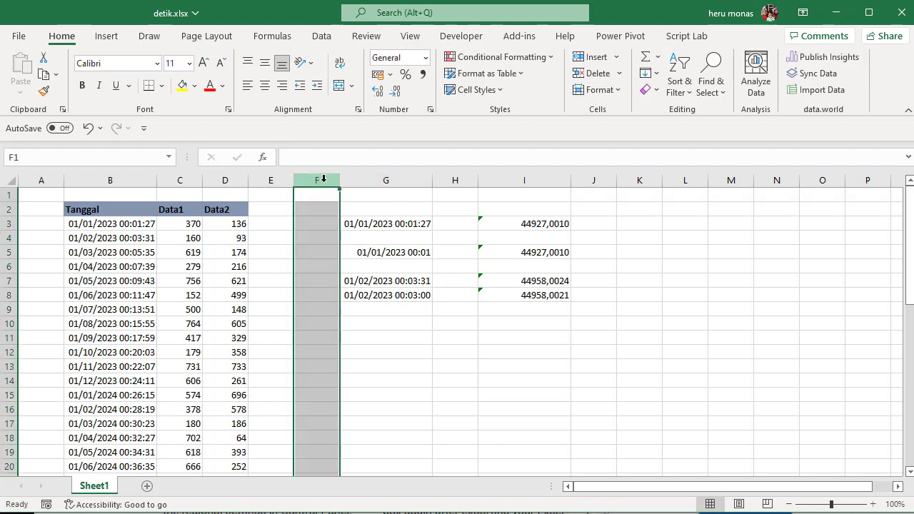
pyautogui.rightClick(323, 180)
pyautogui.click(362, 300)
pyautogui.press('F4')
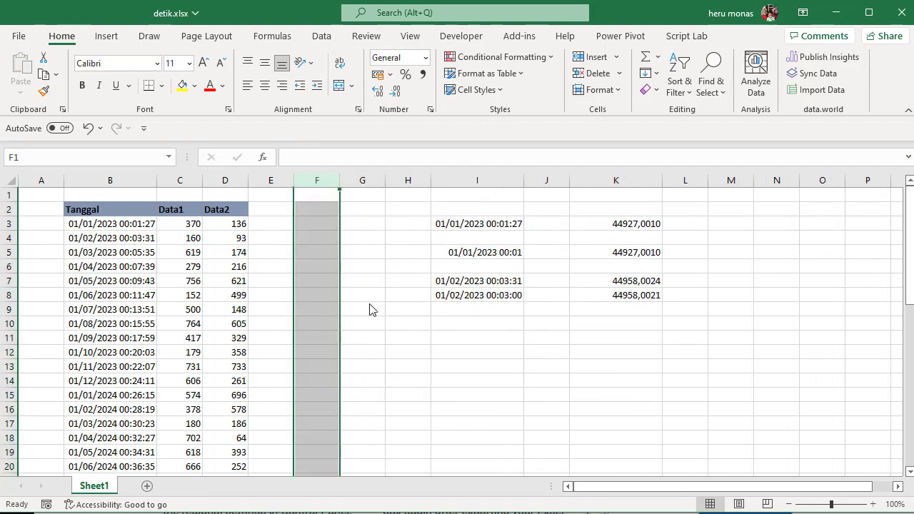
pyautogui.press('F4')
pyautogui.press('F4')
# Type the header 'tanggal ver 2' in F2 and autofit column F.
pyautogui.click(317, 212)
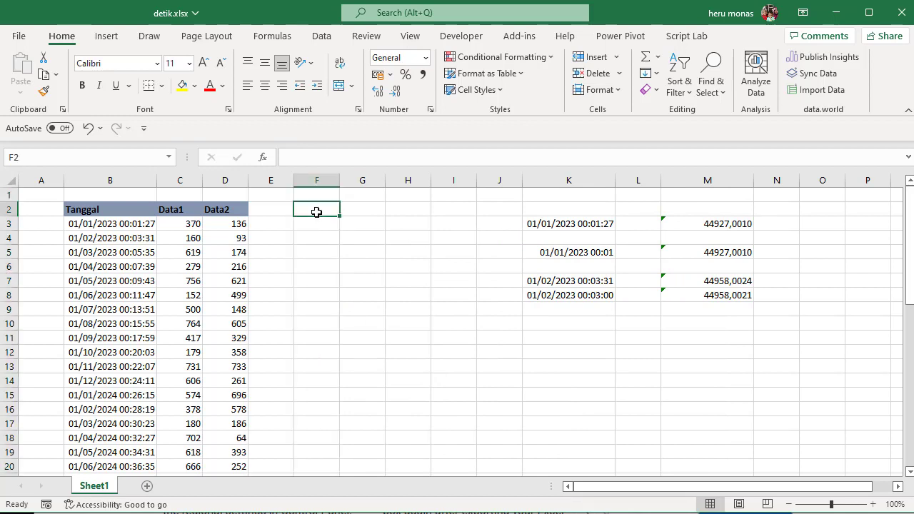
pyautogui.write('tanggal v')
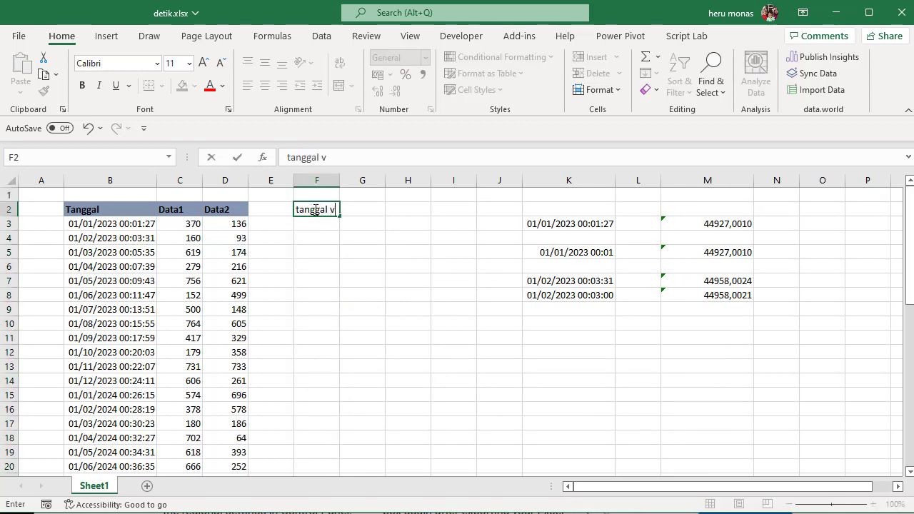
pyautogui.write('er 2')
pyautogui.click(346, 250)
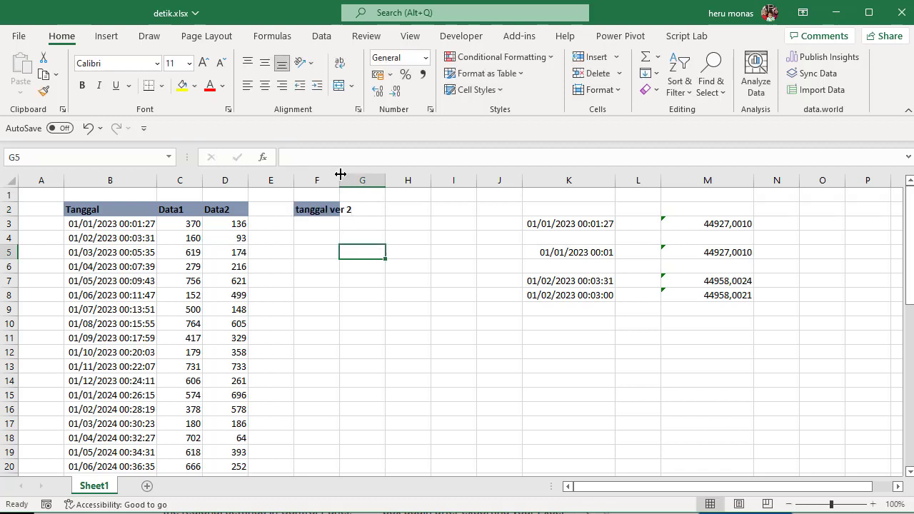
pyautogui.doubleClick(340, 174)
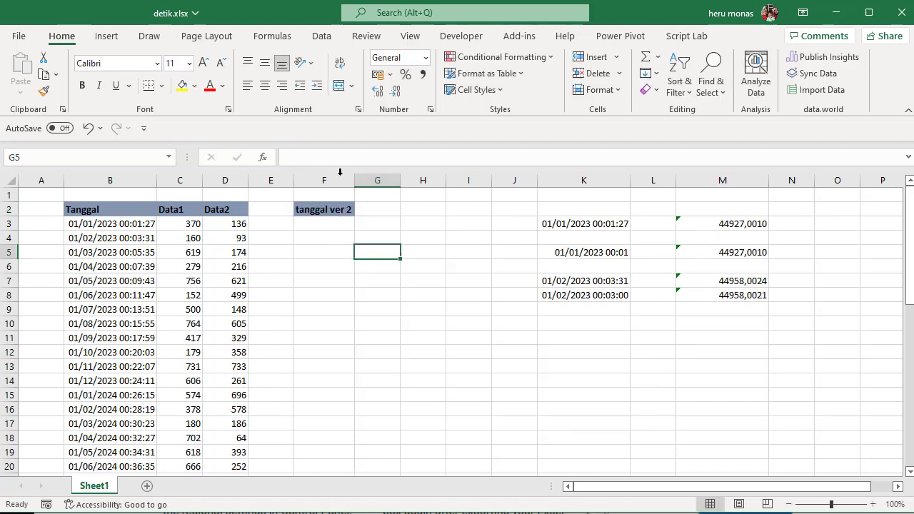
# Enter the formula =B3 in F3.
pyautogui.click(342, 229)
pyautogui.write('=')
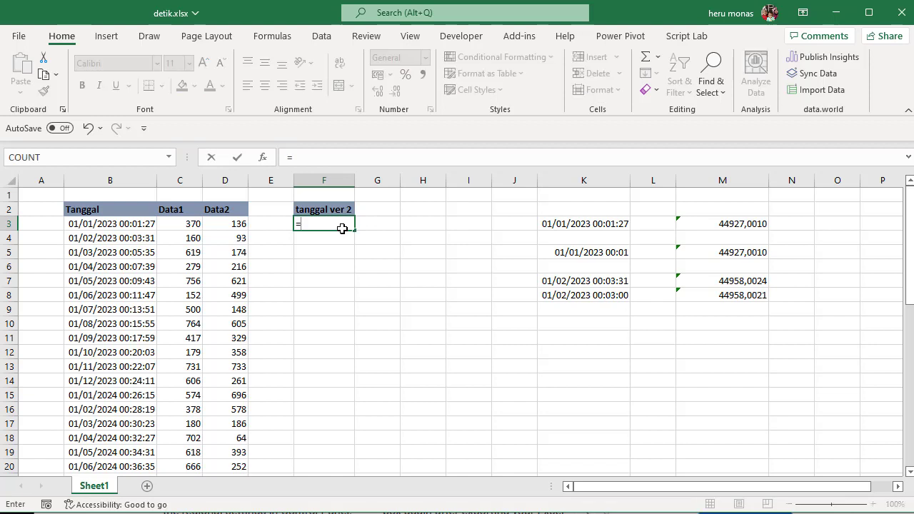
pyautogui.press('Left')
pyautogui.press('Left')
pyautogui.press('Left')
pyautogui.press('Left')
pyautogui.press('Left')
pyautogui.press('Right')
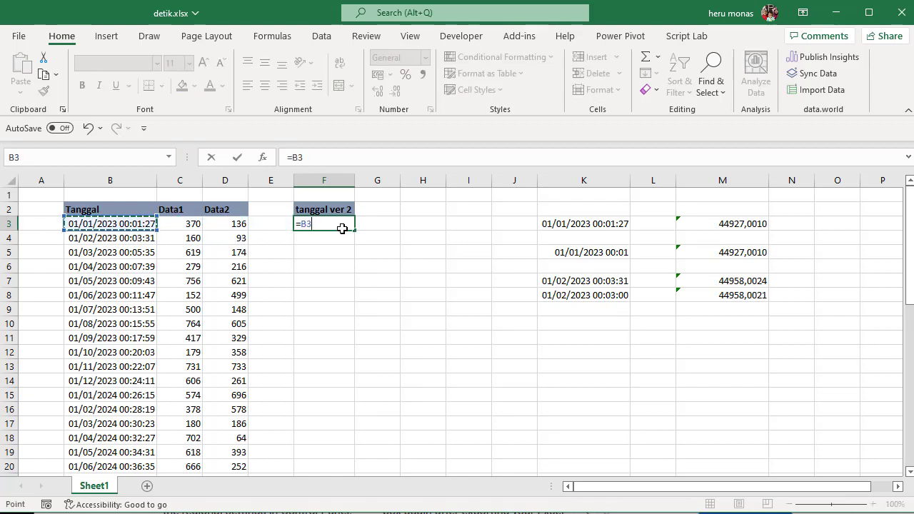
pyautogui.press('Return')
# Fill F3's formula down to F15, then clear F4:F15 again.
pyautogui.click(357, 223)
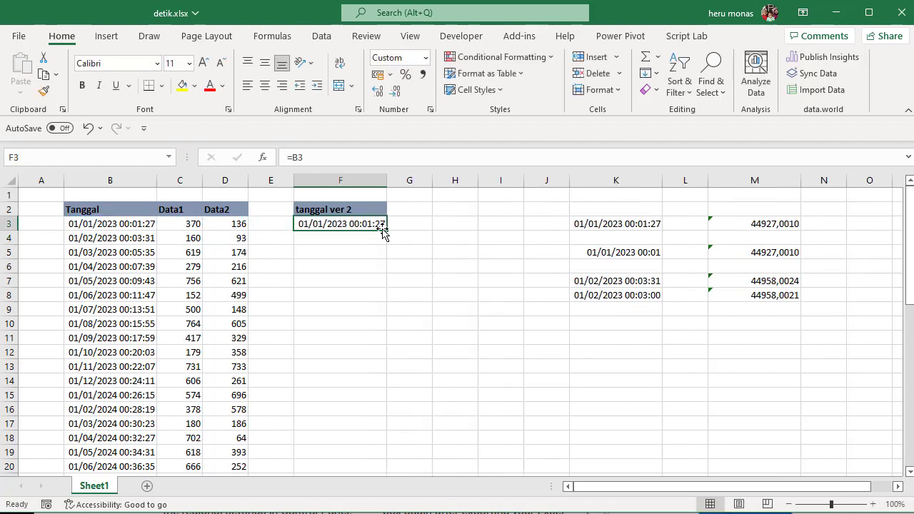
pyautogui.moveTo(386, 231); pyautogui.dragTo(382, 398)
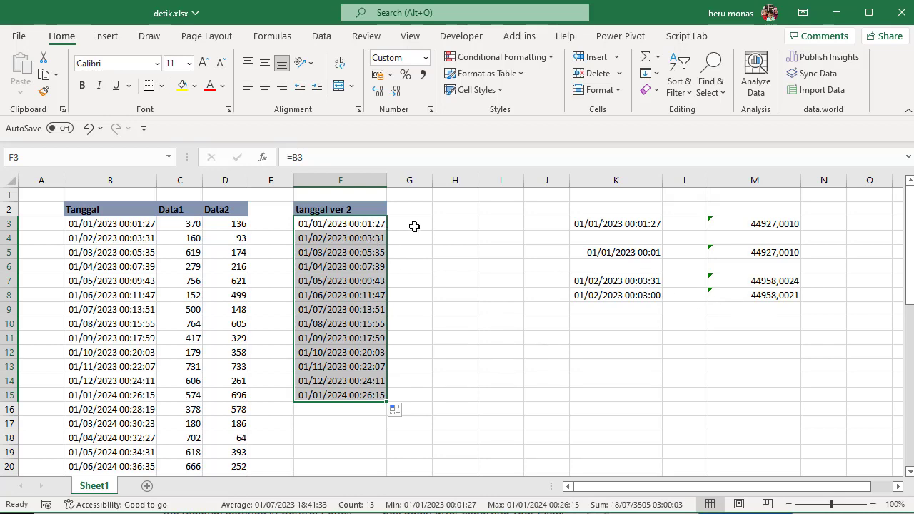
pyautogui.click(378, 226)
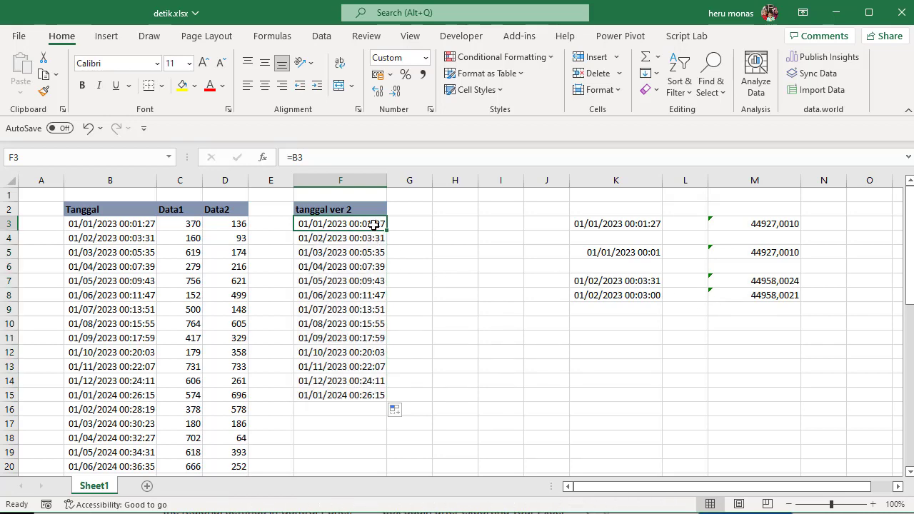
pyautogui.click(334, 240)
pyautogui.moveTo(334, 239); pyautogui.dragTo(334, 400)
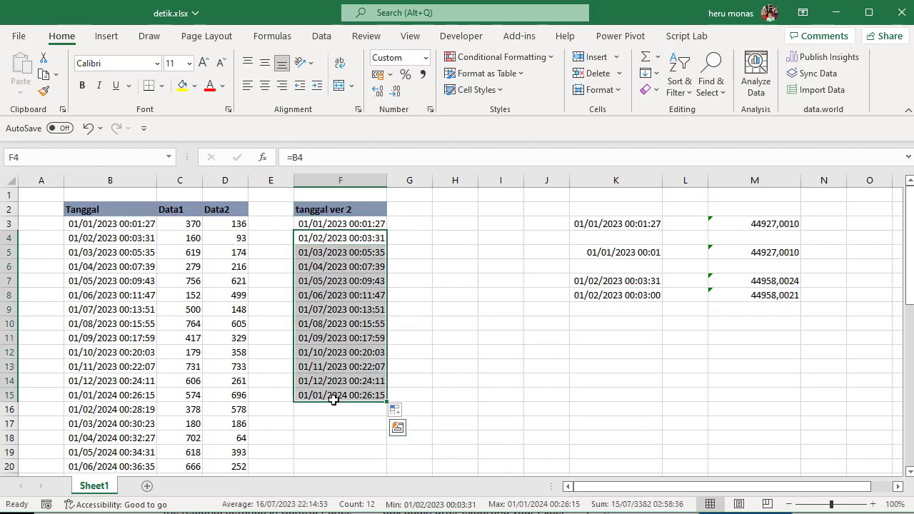
pyautogui.press('Delete')
pyautogui.click(334, 226)
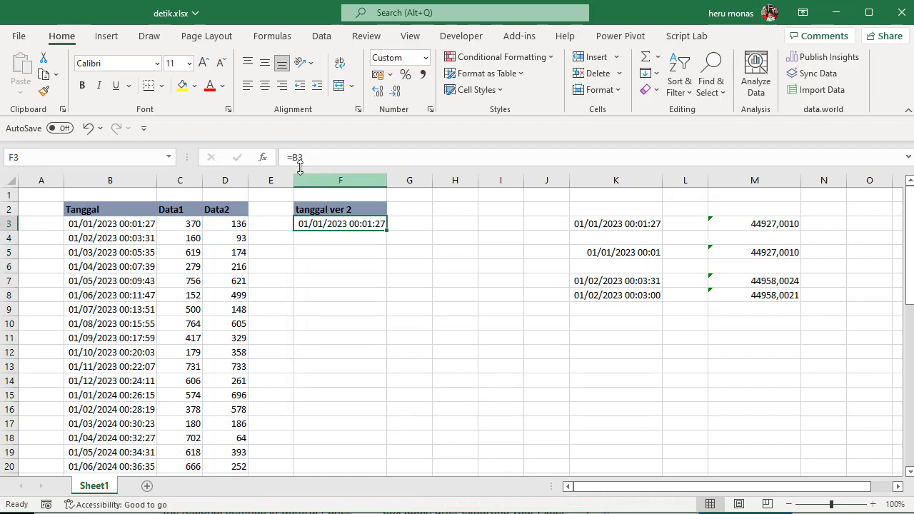
# Make F3 =TEXT(B3;"dd/mm/yyyy hh:mm") so it shows 01/01/2023 00:01 without seconds.
pyautogui.click(294, 157)
pyautogui.write('t')
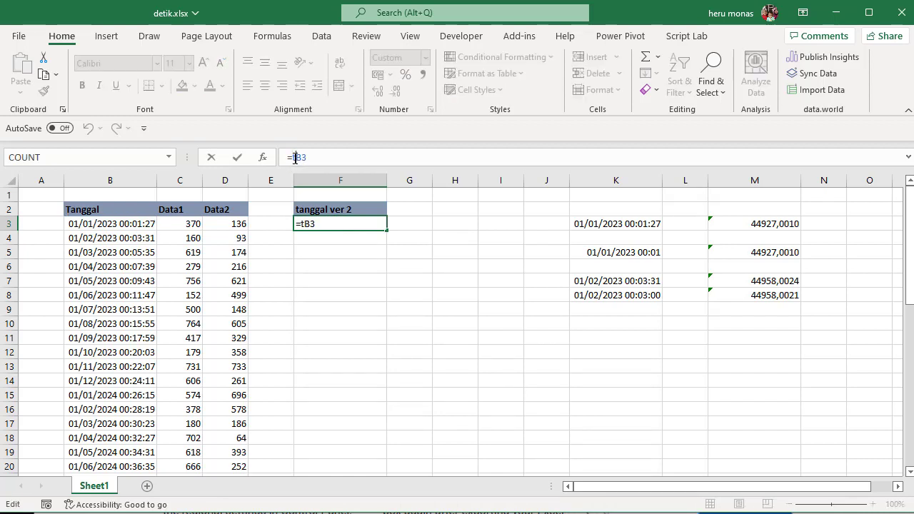
pyautogui.write('ext(')
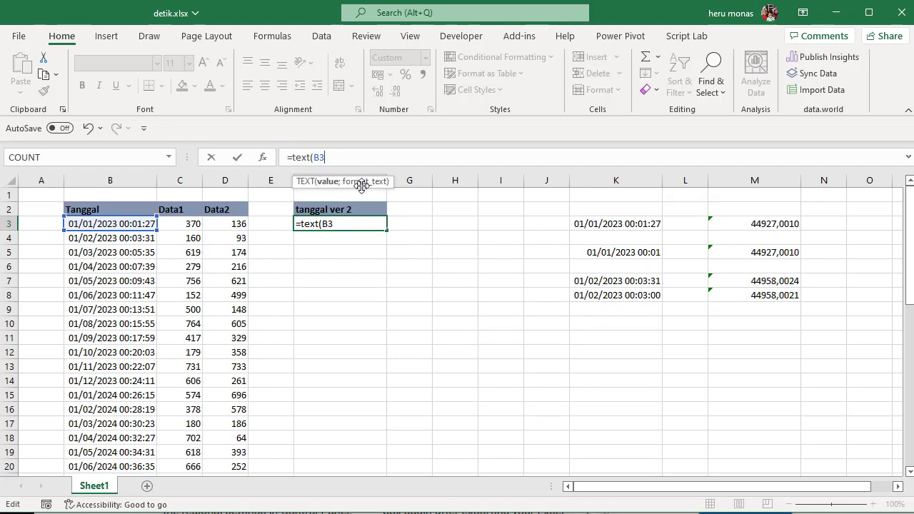
pyautogui.write(';')
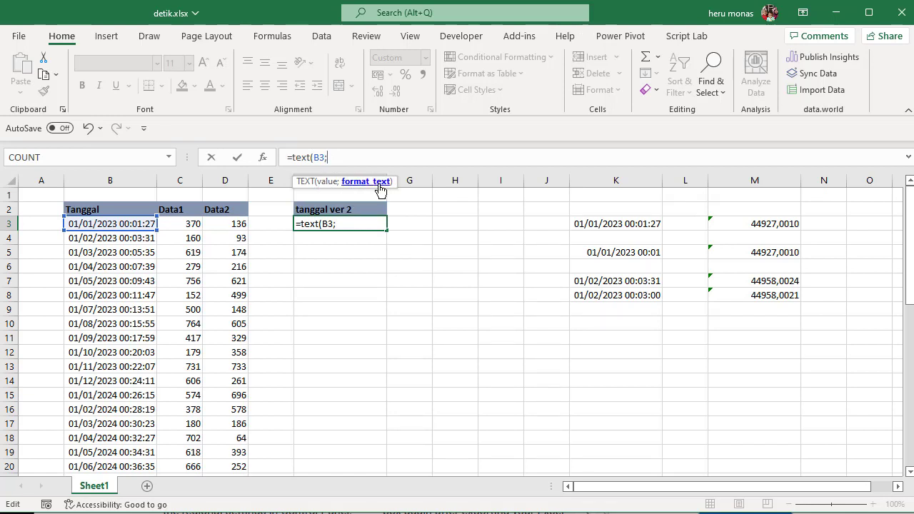
pyautogui.write('"')
pyautogui.write('dd')
pyautogui.write('/mm/')
pyautogui.write('yy')
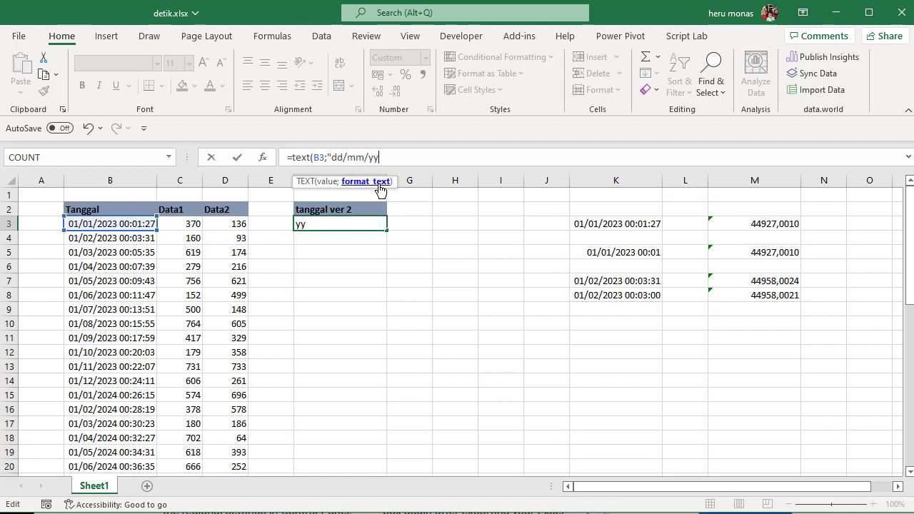
pyautogui.write('yy ')
pyautogui.write('hh:')
pyautogui.write('mm:')
pyautogui.write('ss')
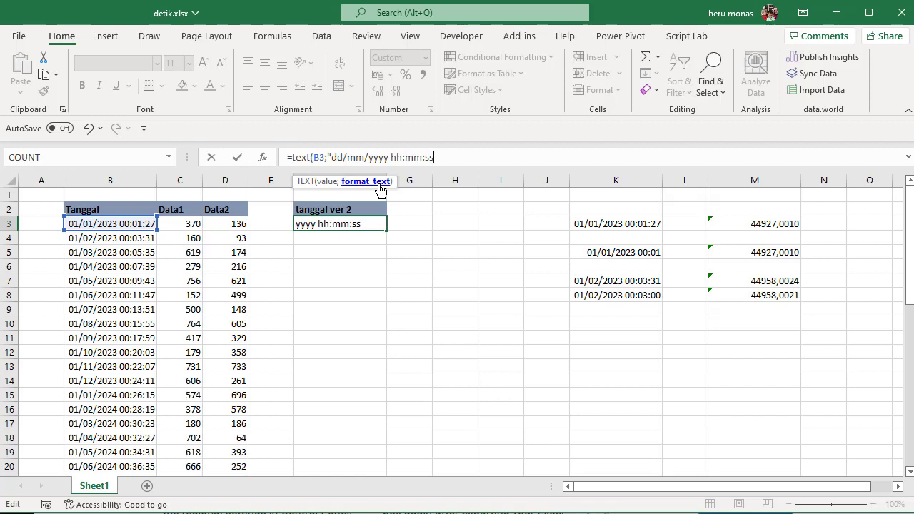
pyautogui.press('BackSpace')
pyautogui.press('BackSpace')
pyautogui.write(')')
pyautogui.press('Return')
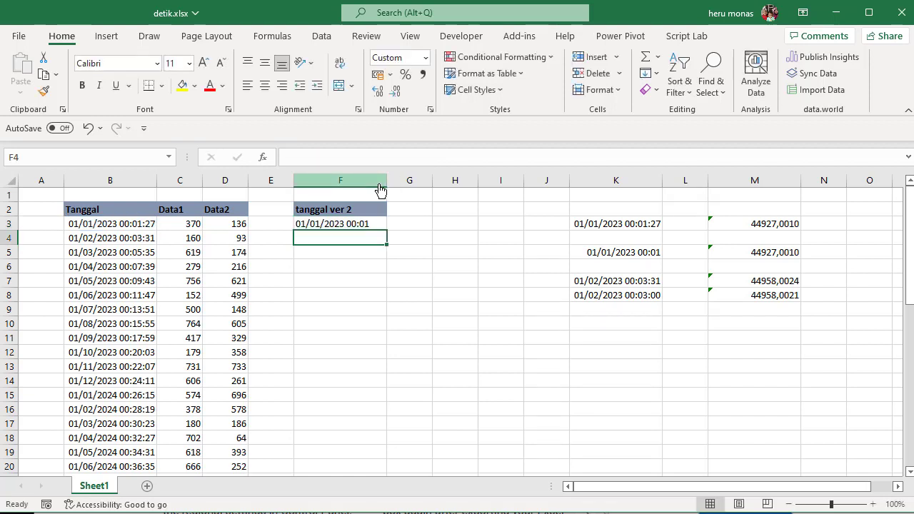
pyautogui.click(358, 224)
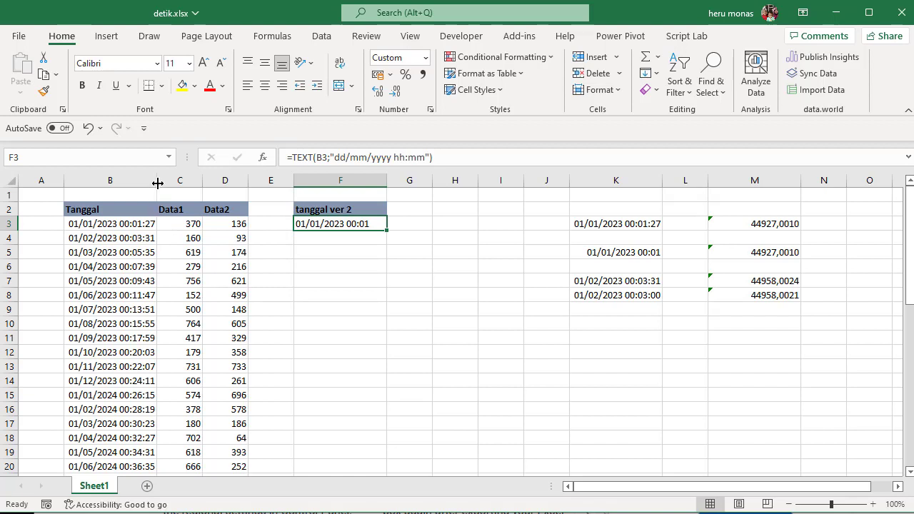
# Widen column B and append *1 to F3's formula so it shows 01/01/2023 00:01:00.
pyautogui.moveTo(156, 181); pyautogui.dragTo(193, 186)
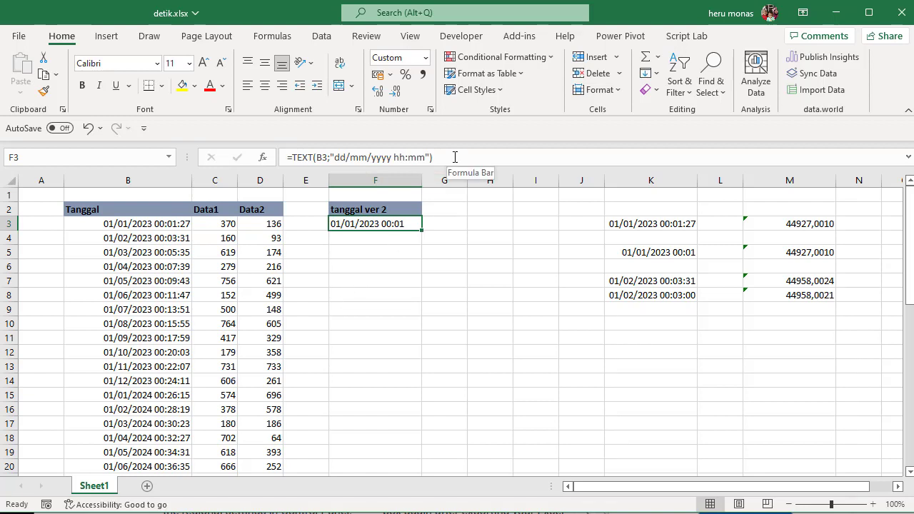
pyautogui.click(455, 157)
pyautogui.write('*1')
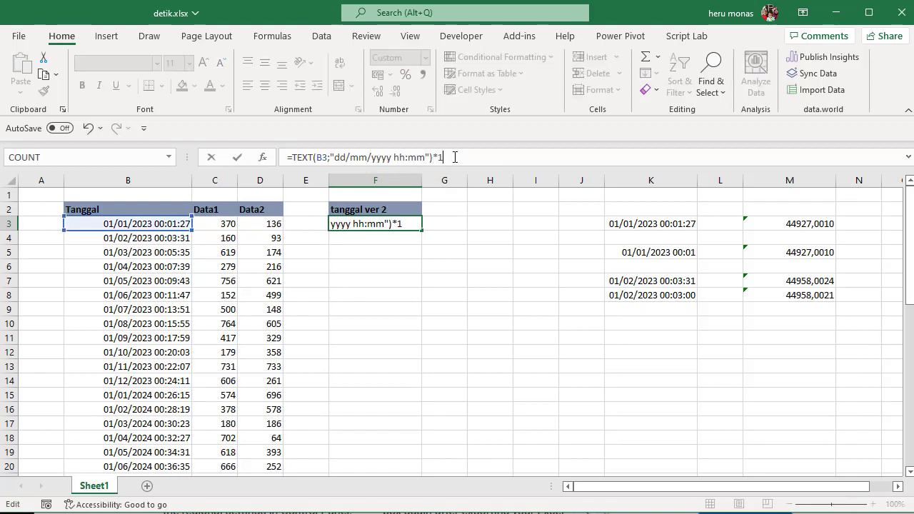
pyautogui.press('Return')
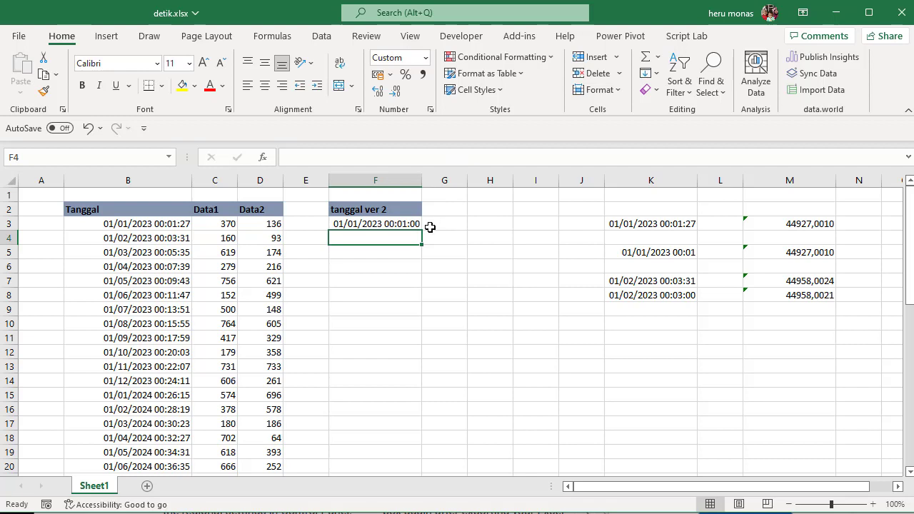
pyautogui.click(479, 226)
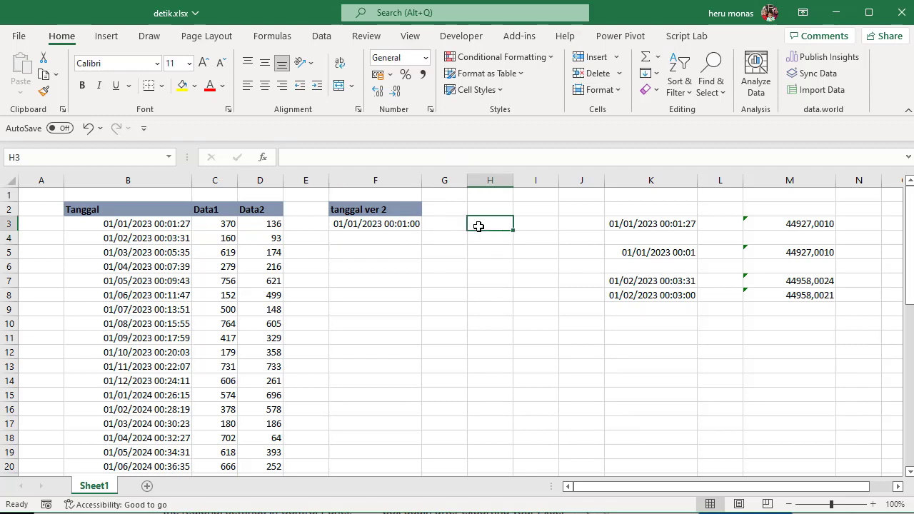
pyautogui.write('=')
pyautogui.click(172, 224)
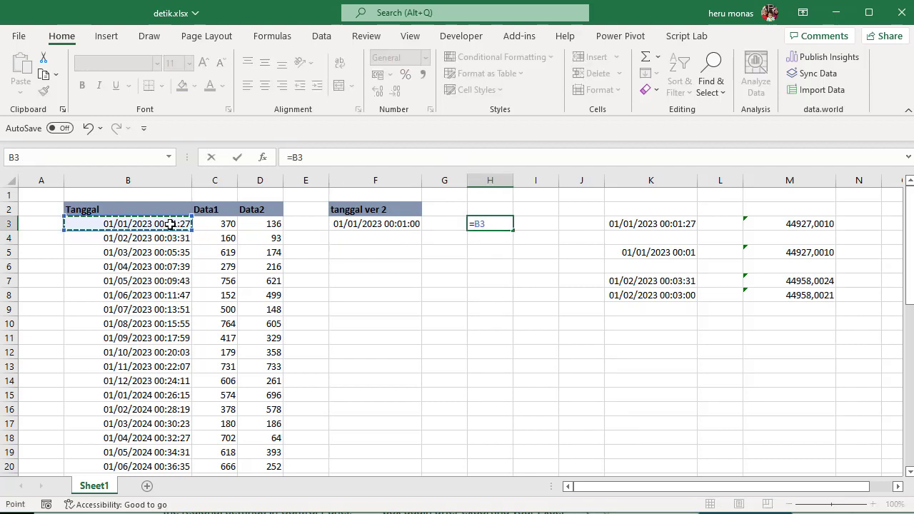
pyautogui.press('Return')
pyautogui.click(587, 224)
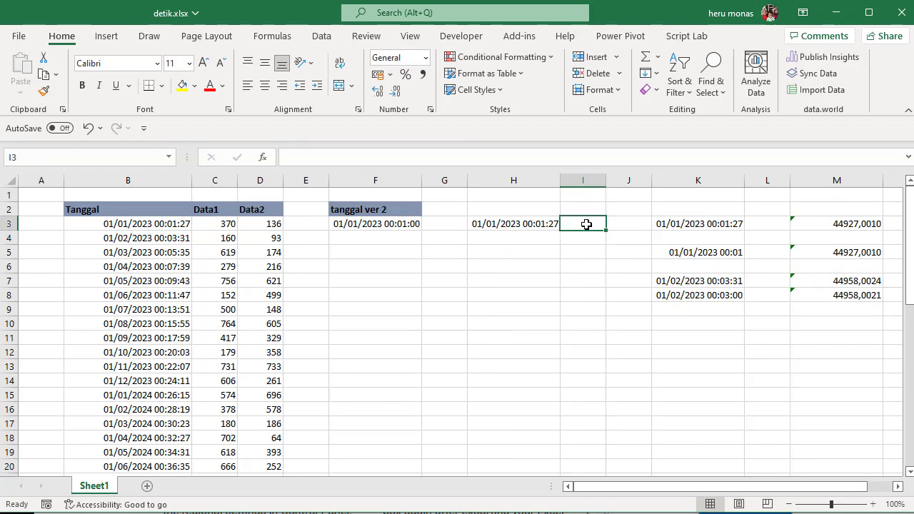
pyautogui.write('=')
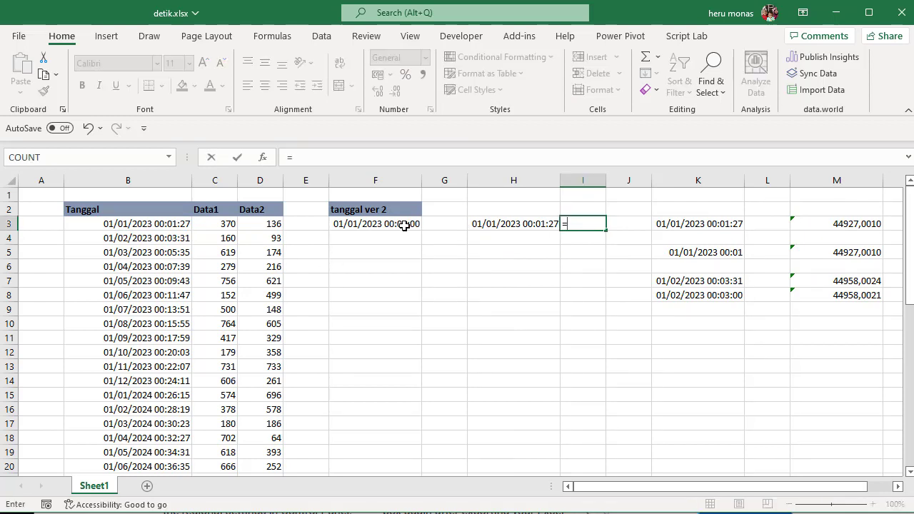
pyautogui.click(404, 225)
pyautogui.press('Return')
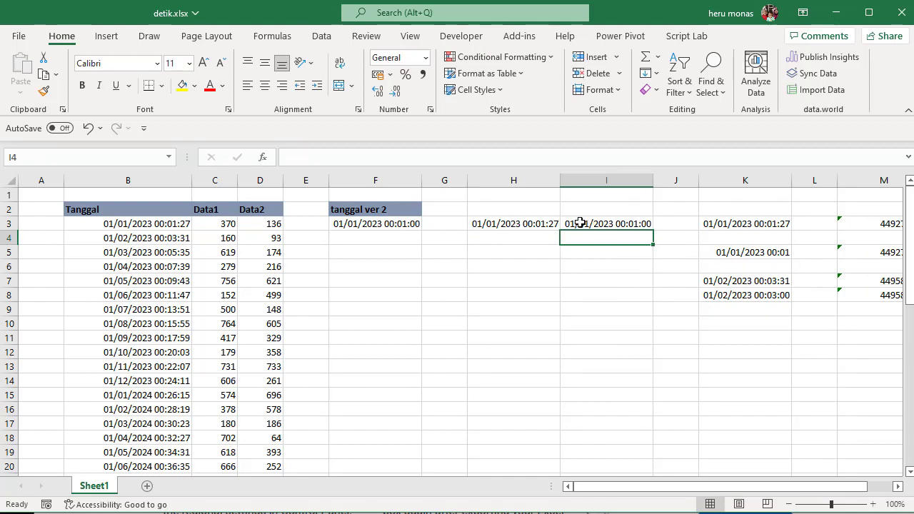
pyautogui.moveTo(529, 223); pyautogui.dragTo(585, 224)
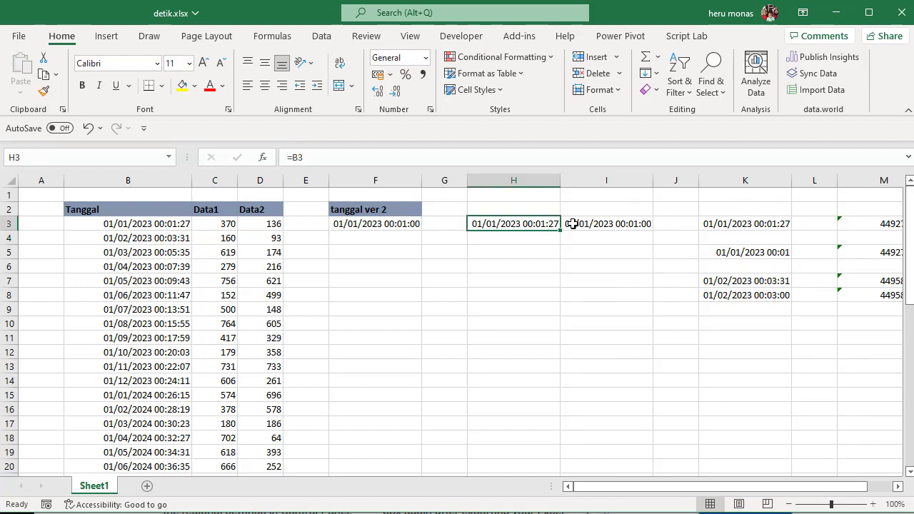
pyautogui.click(426, 58)
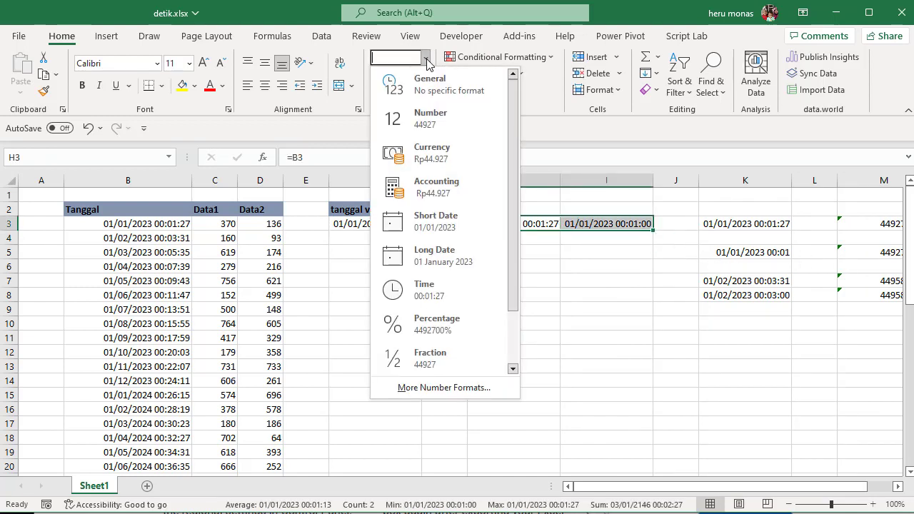
pyautogui.click(430, 118)
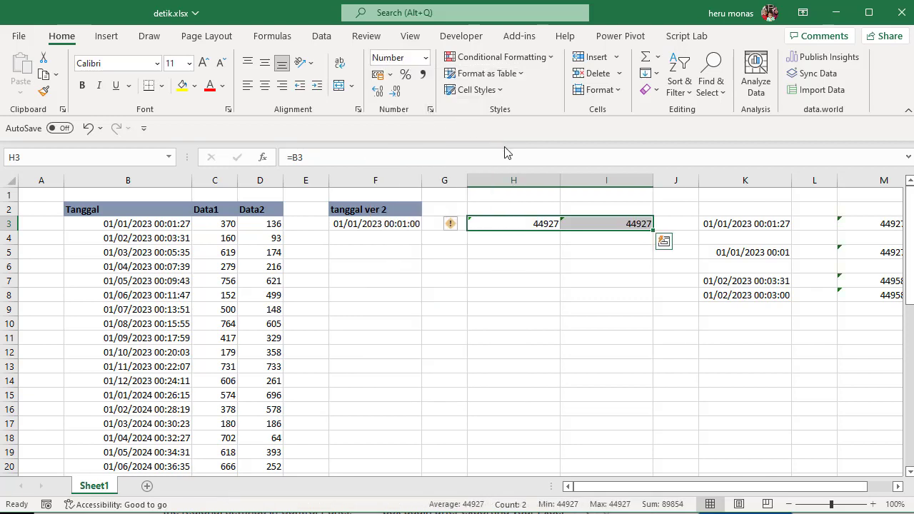
pyautogui.click(380, 95)
pyautogui.click(380, 95)
pyautogui.click(380, 95)
pyautogui.click(380, 95)
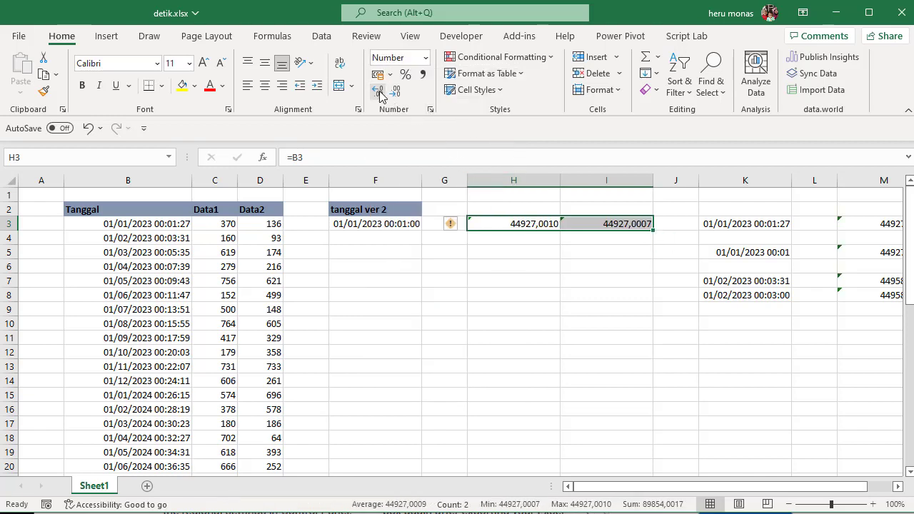
pyautogui.click(380, 95)
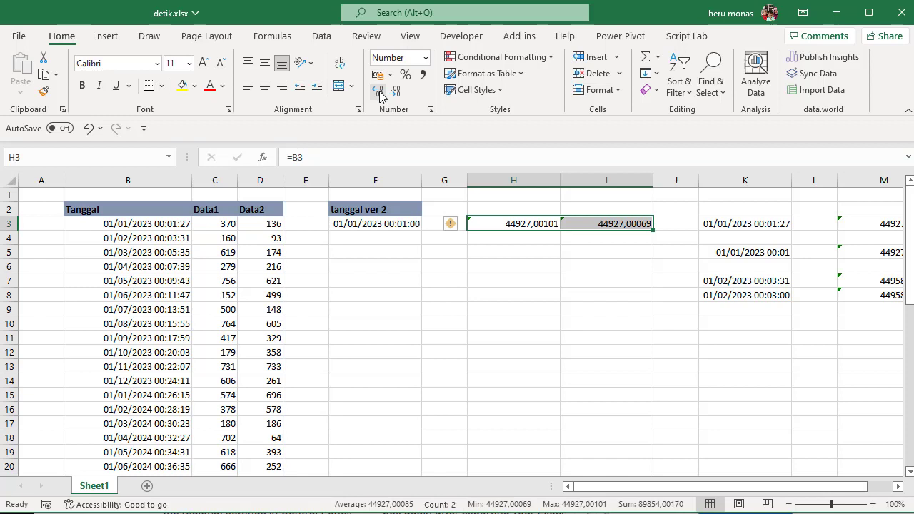
pyautogui.click(527, 247)
pyautogui.click(530, 227)
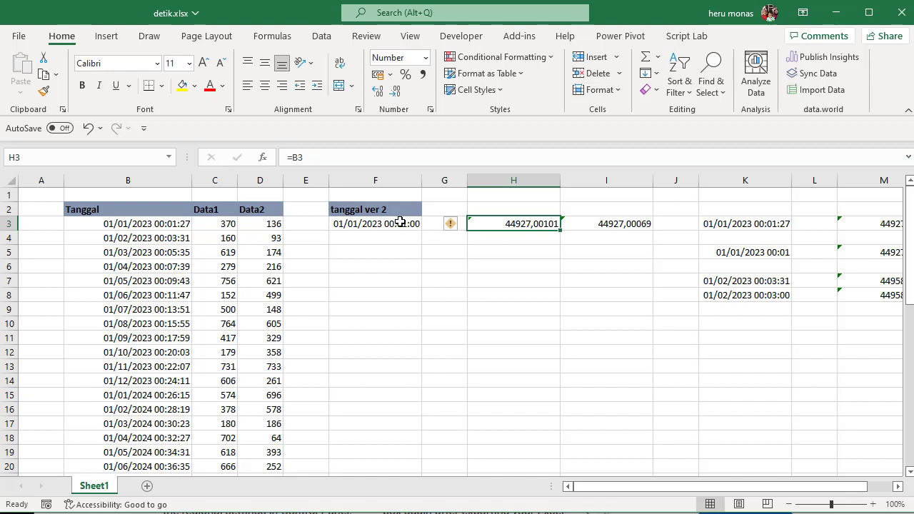
pyautogui.moveTo(494, 210); pyautogui.dragTo(619, 242)
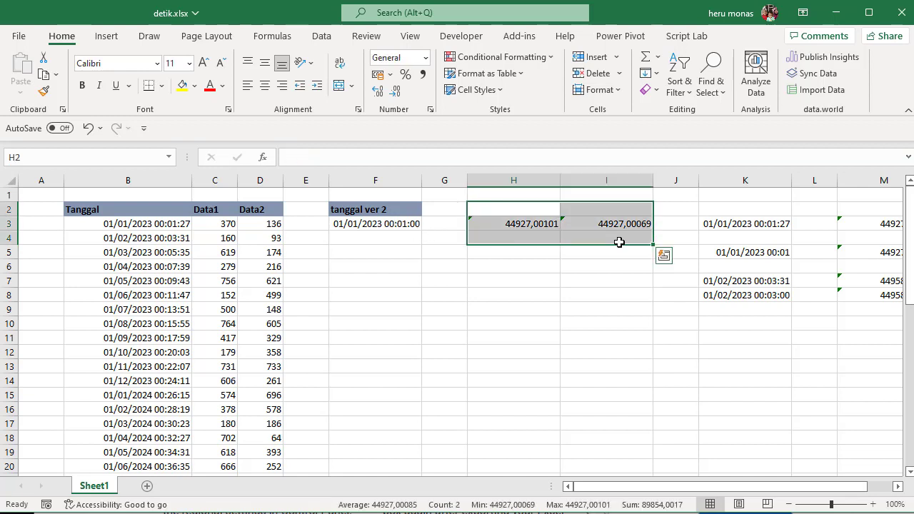
pyautogui.press('Delete')
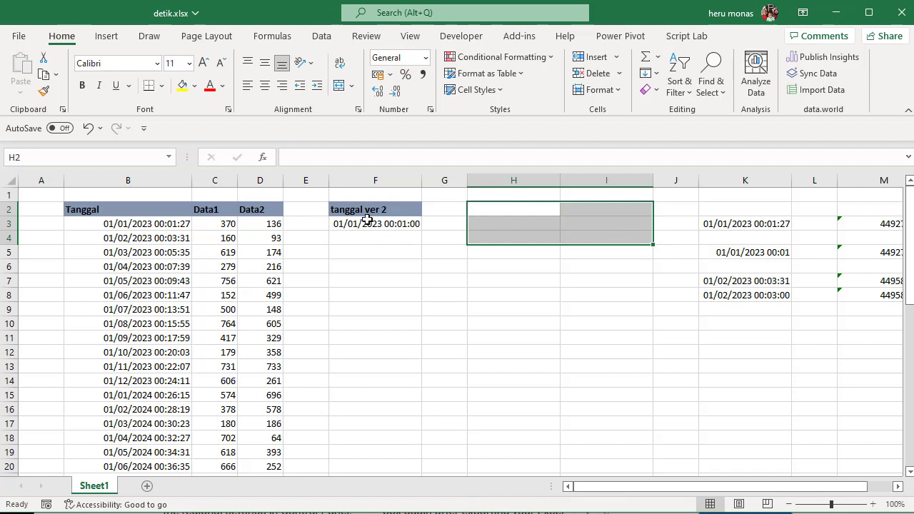
# Copy F3's seconds-free formula down column F through row 46.
pyautogui.click(367, 225)
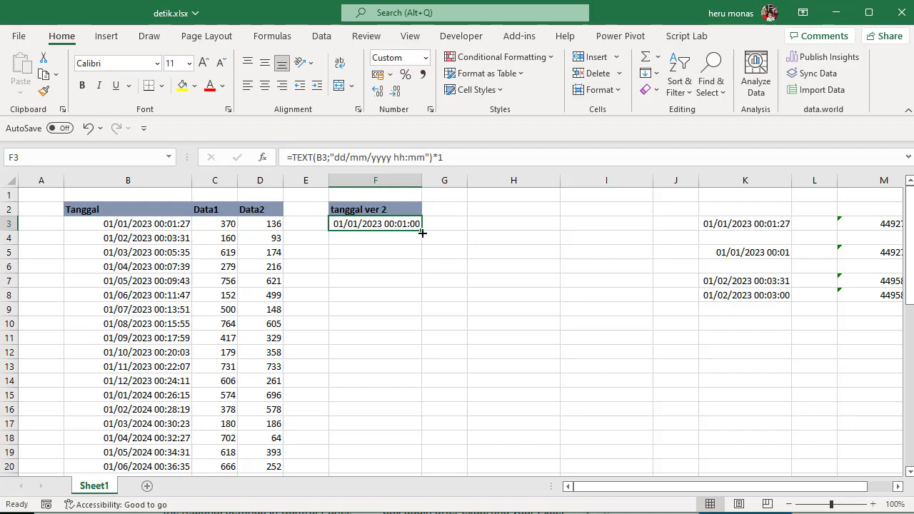
pyautogui.moveTo(422, 234)
pyautogui.mouseDown()
pyautogui.moveTo(410, 490)
pyautogui.moveTo(412, 434)
pyautogui.mouseUp()
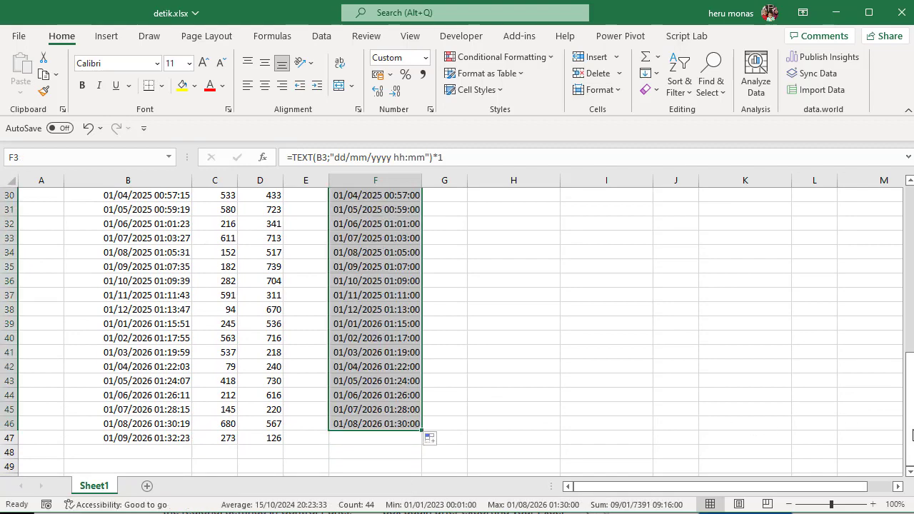
pyautogui.moveTo(910, 397); pyautogui.dragTo(907, 214)
pyautogui.click(405, 225)
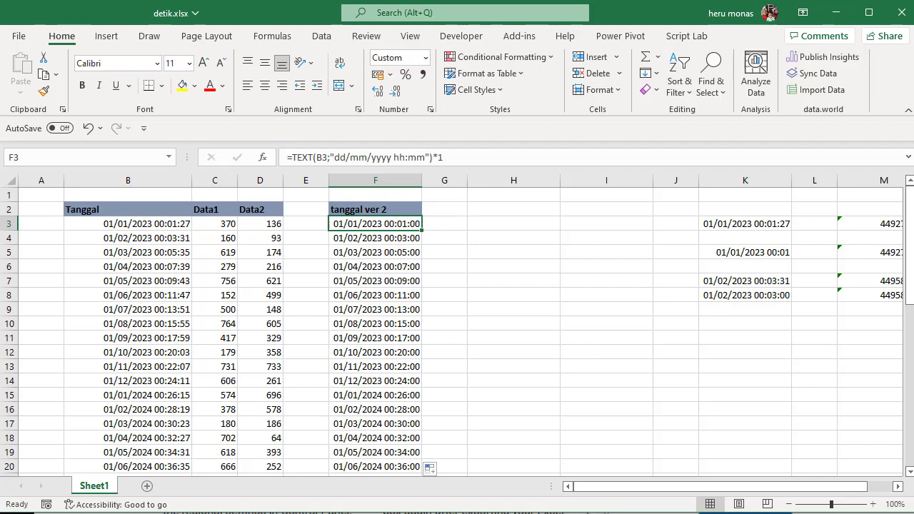
pyautogui.click(558, 512)
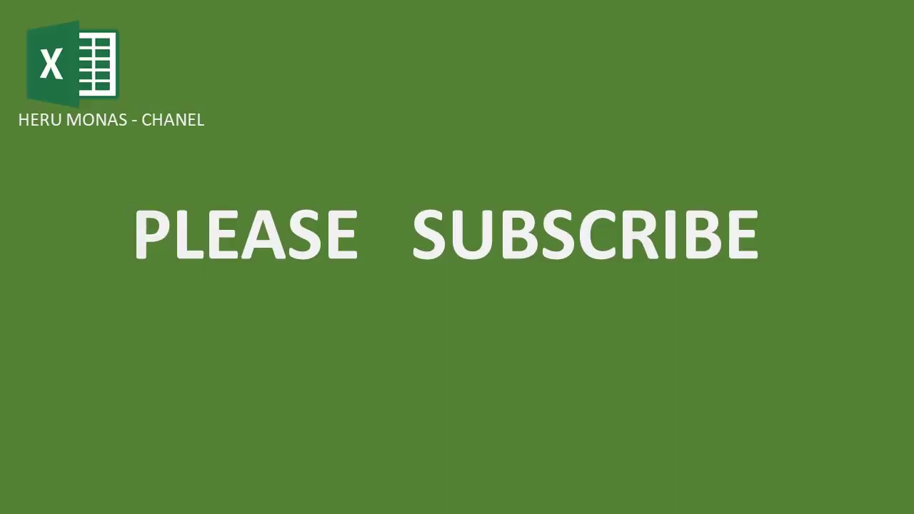